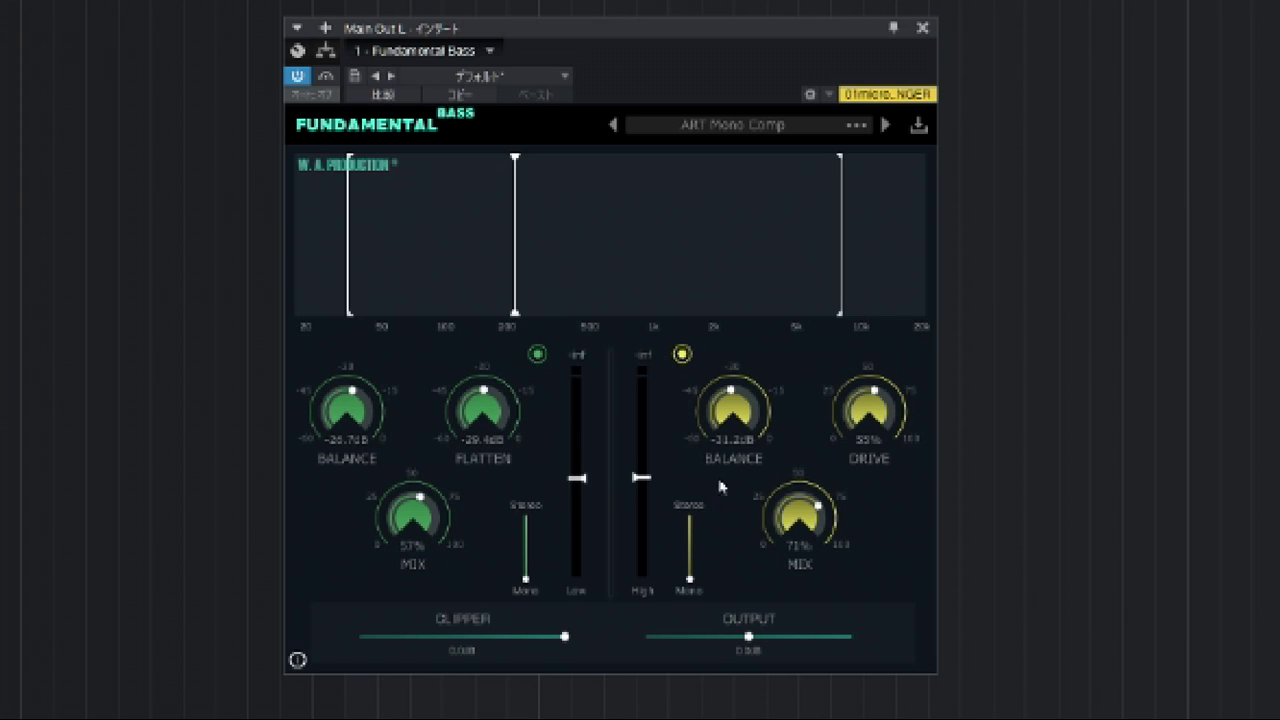
Step: Set the low band's Mix to 100%, Balance to -24.3 dB and Flatten to -19.7 dB
{"action": "left_click_drag", "start_coordinate": [339, 423], "coordinate": [349, 347]}
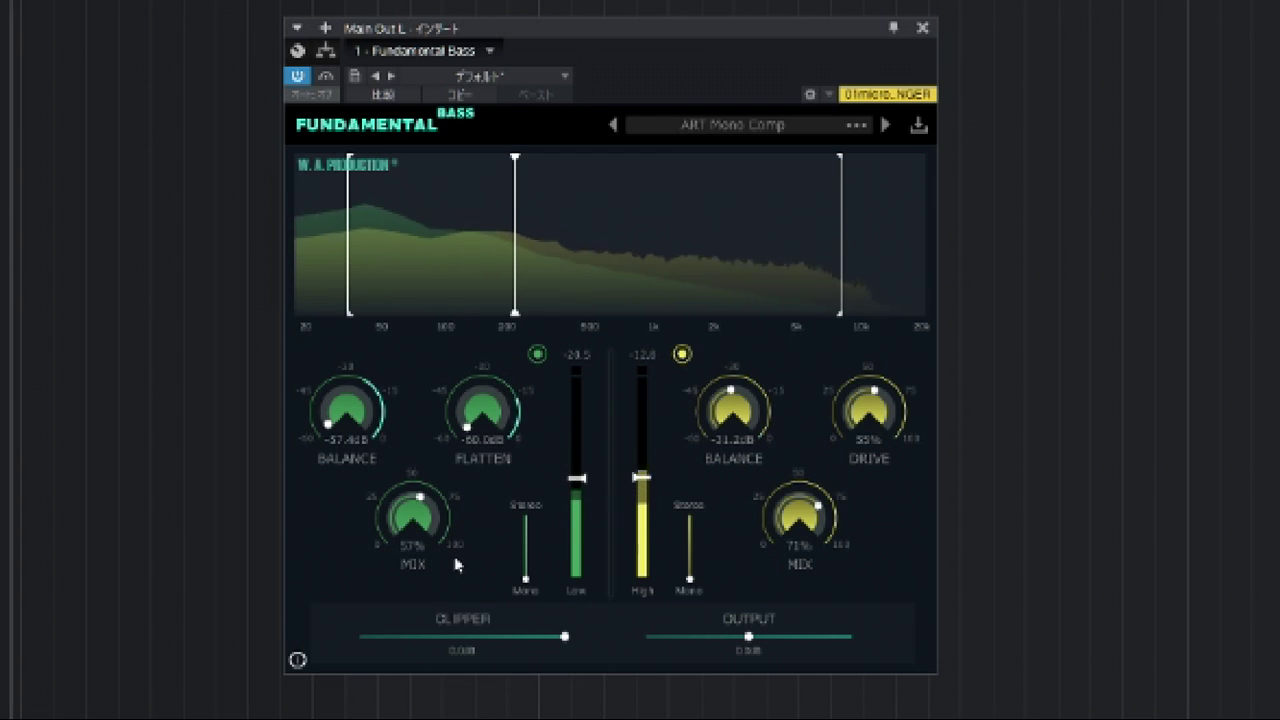
{"action": "left_click_drag", "start_coordinate": [408, 530], "coordinate": [425, 395]}
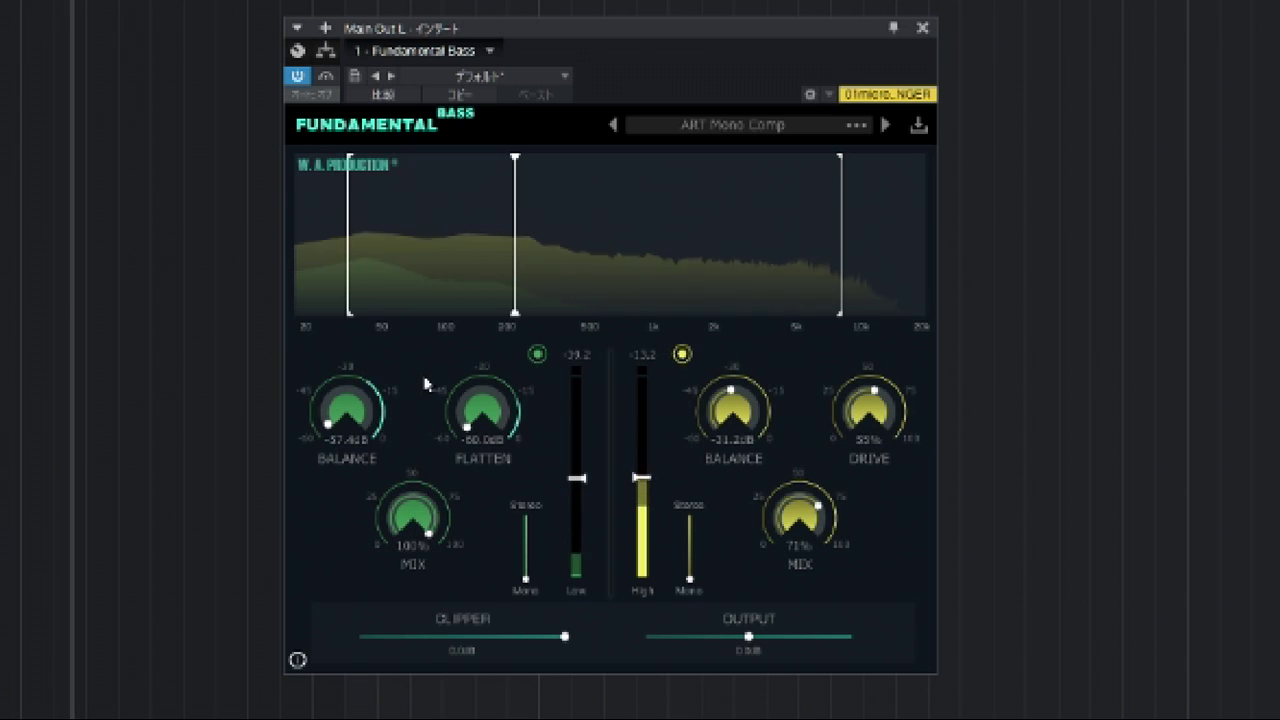
{"action": "left_click_drag", "start_coordinate": [355, 432], "coordinate": [427, 257]}
{"action": "left_click_drag", "start_coordinate": [478, 421], "coordinate": [712, 232]}
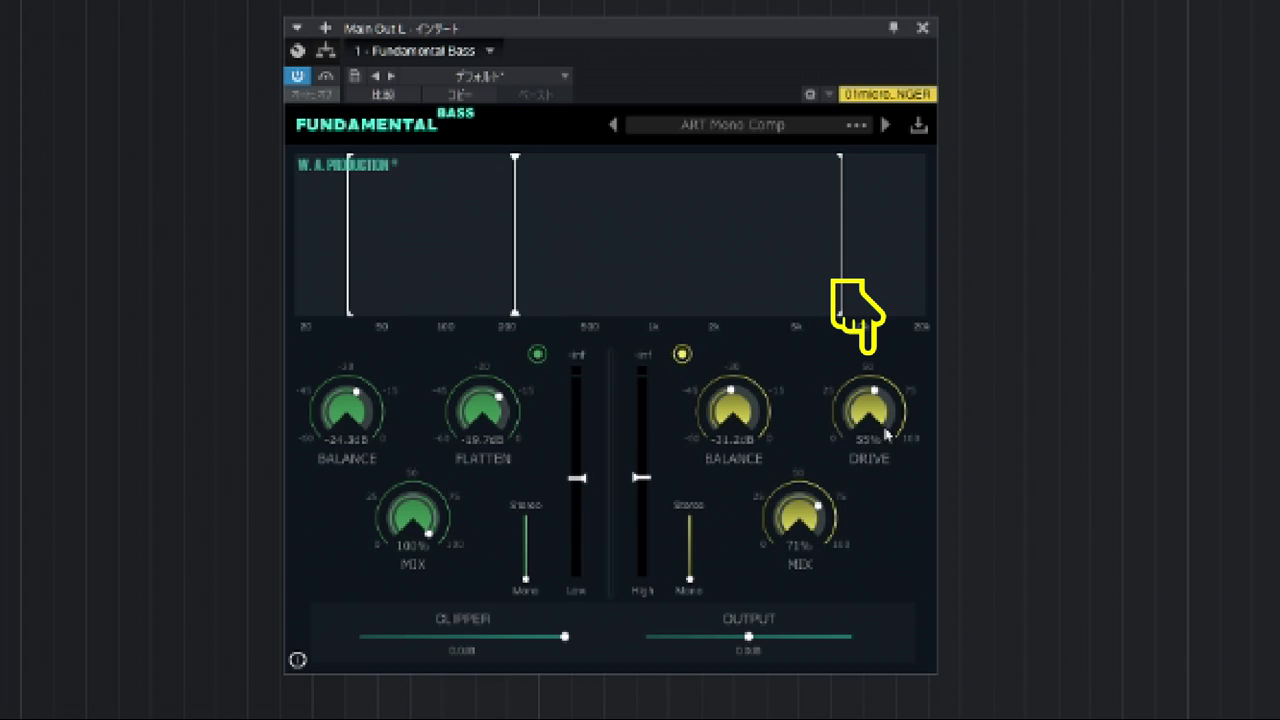
Step: Set the high band's Drive to 78%, Balance to -40.1 dB and Mix to 100% while auditioning the sound
{"action": "left_click_drag", "start_coordinate": [885, 432], "coordinate": [851, 481]}
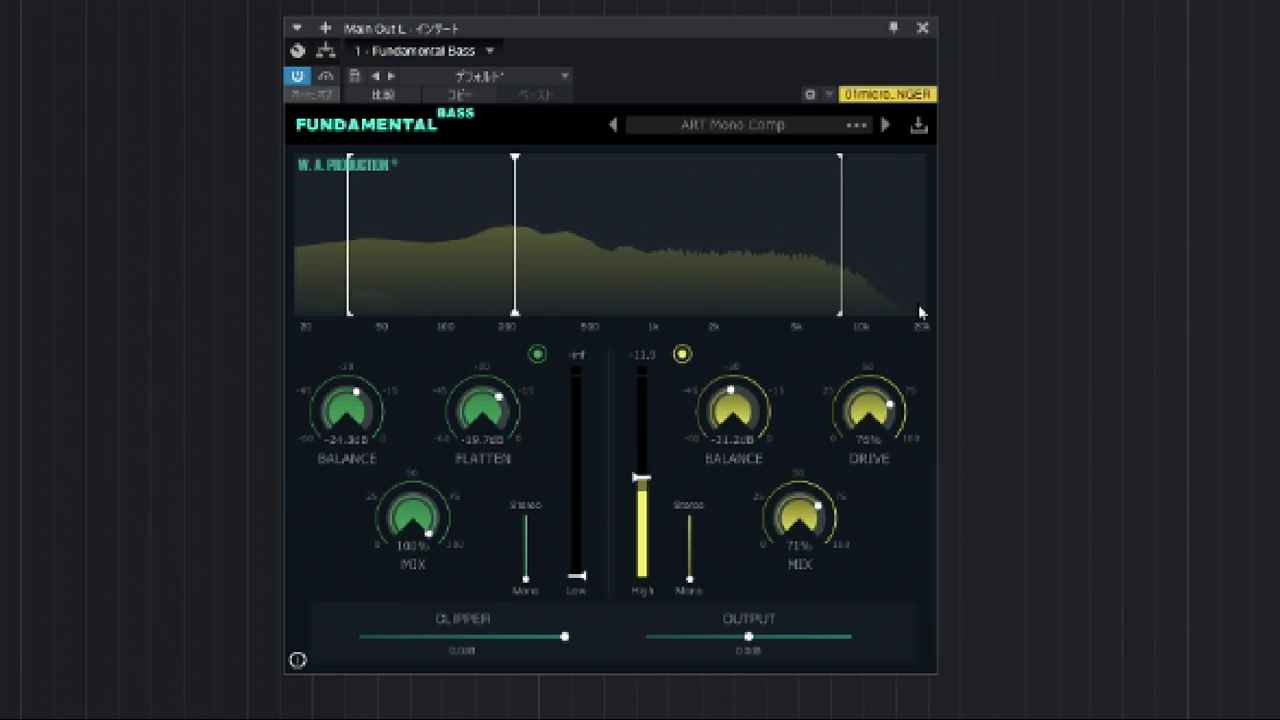
{"action": "left_click_drag", "start_coordinate": [921, 312], "coordinate": [868, 418]}
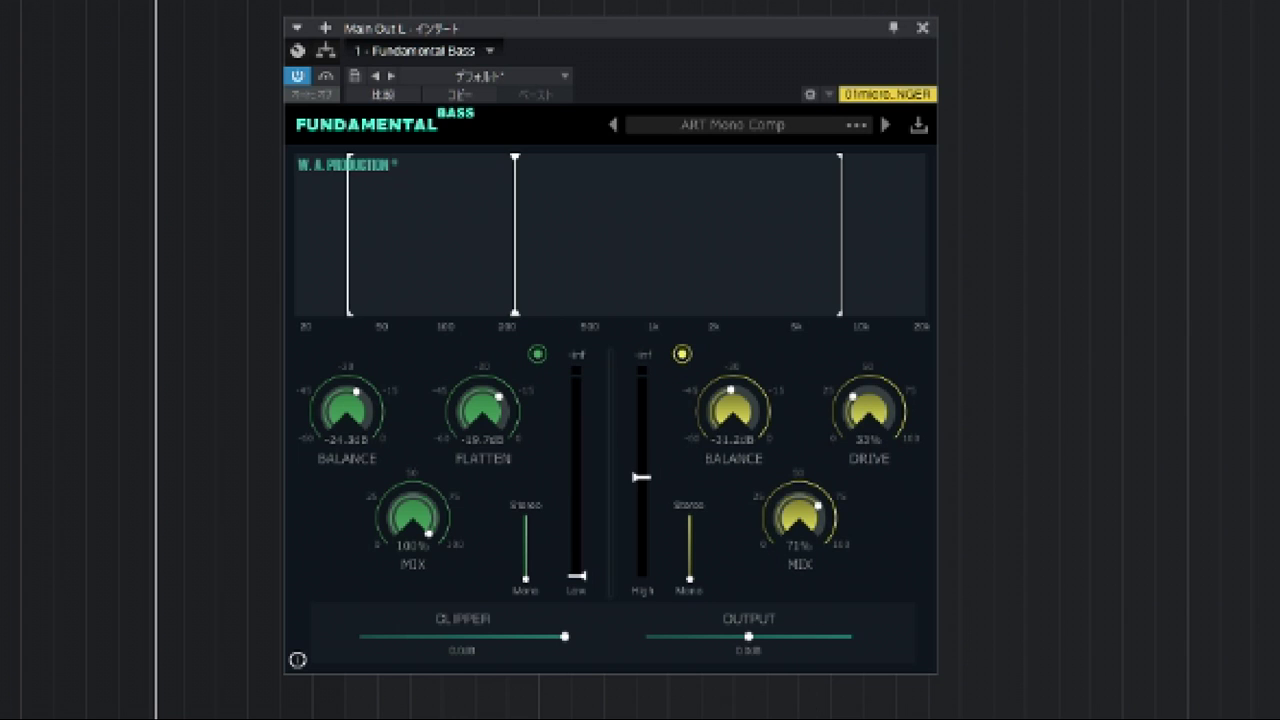
{"action": "key", "text": "space"}
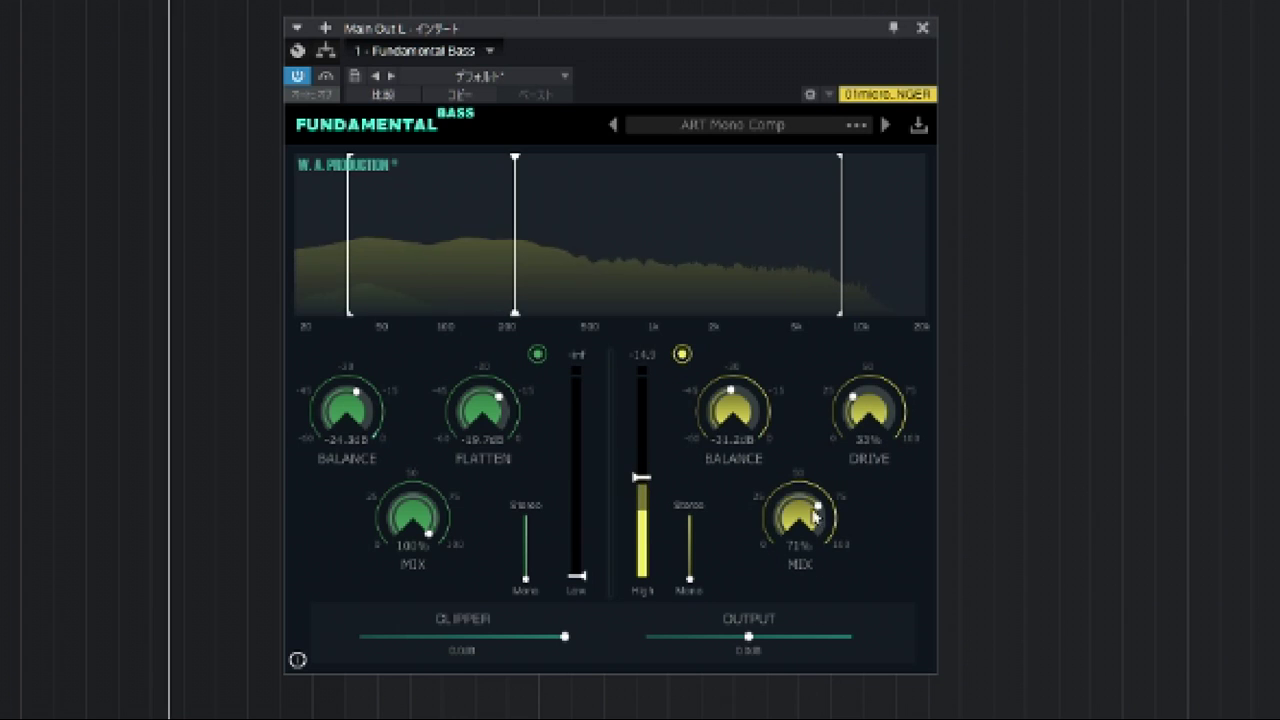
{"action": "left_click_drag", "start_coordinate": [872, 430], "coordinate": [889, 309]}
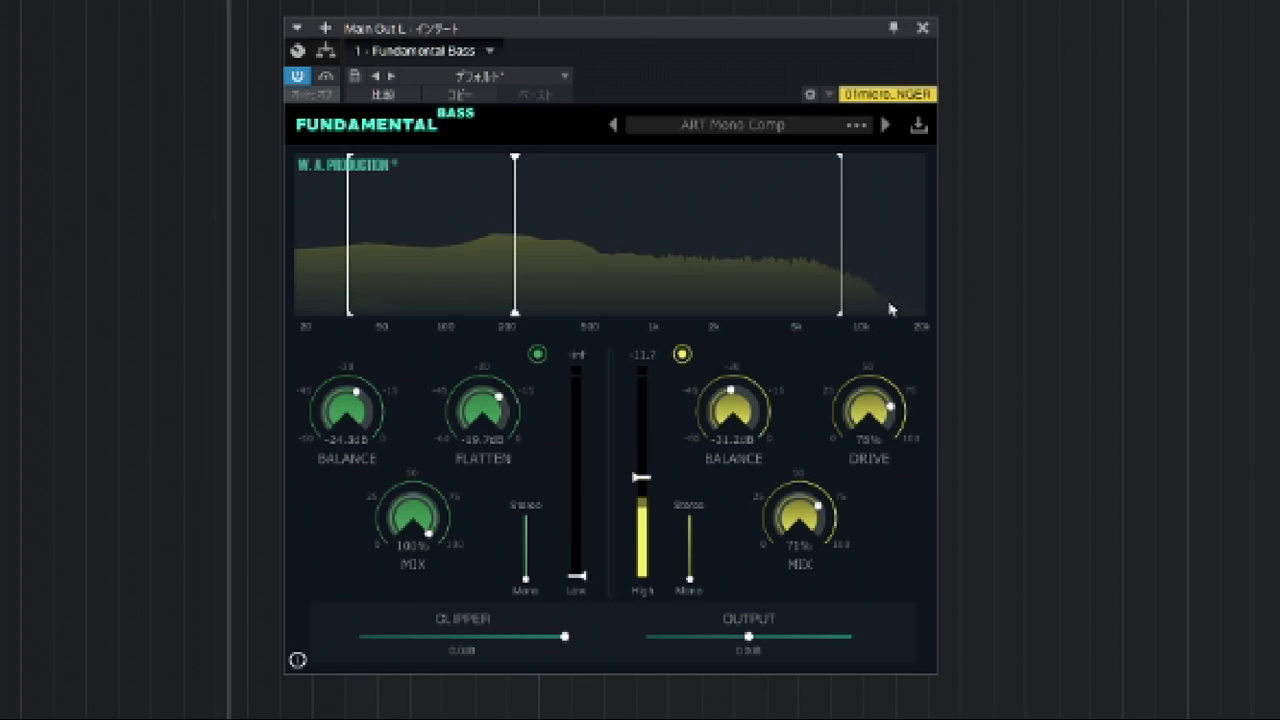
{"action": "left_click_drag", "start_coordinate": [748, 407], "coordinate": [868, 301]}
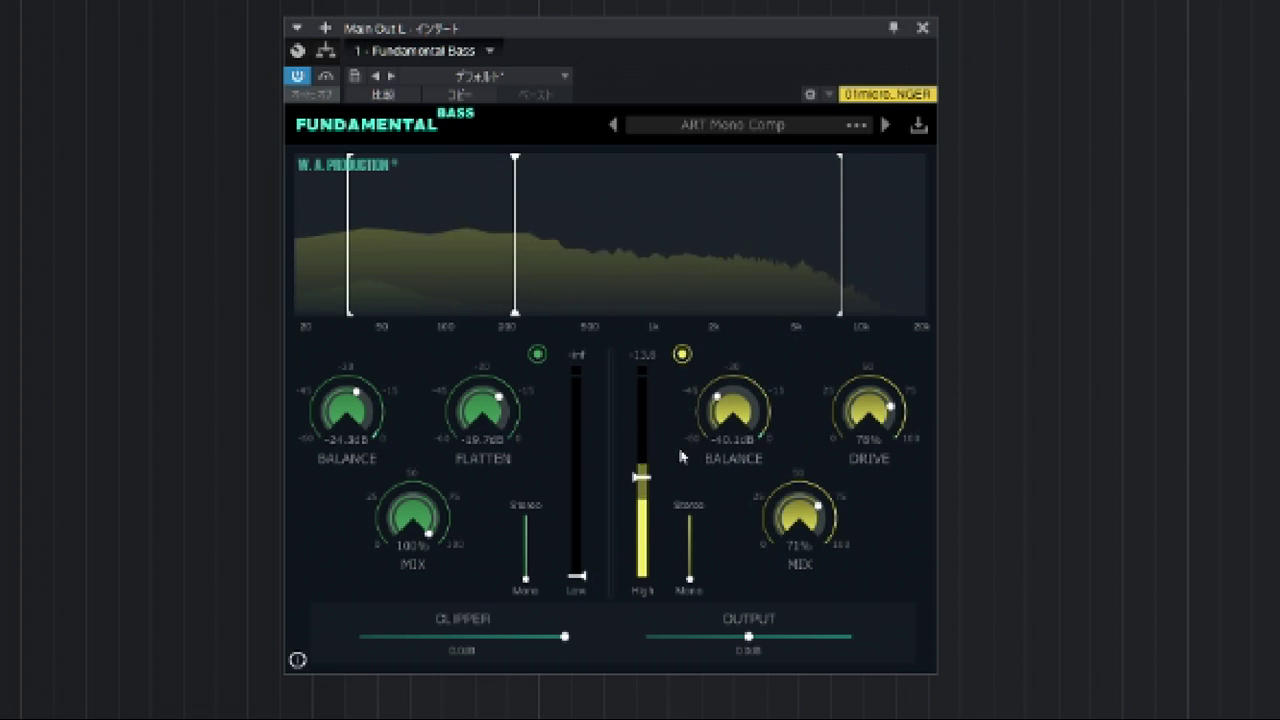
{"action": "left_click_drag", "start_coordinate": [795, 522], "coordinate": [788, 505]}
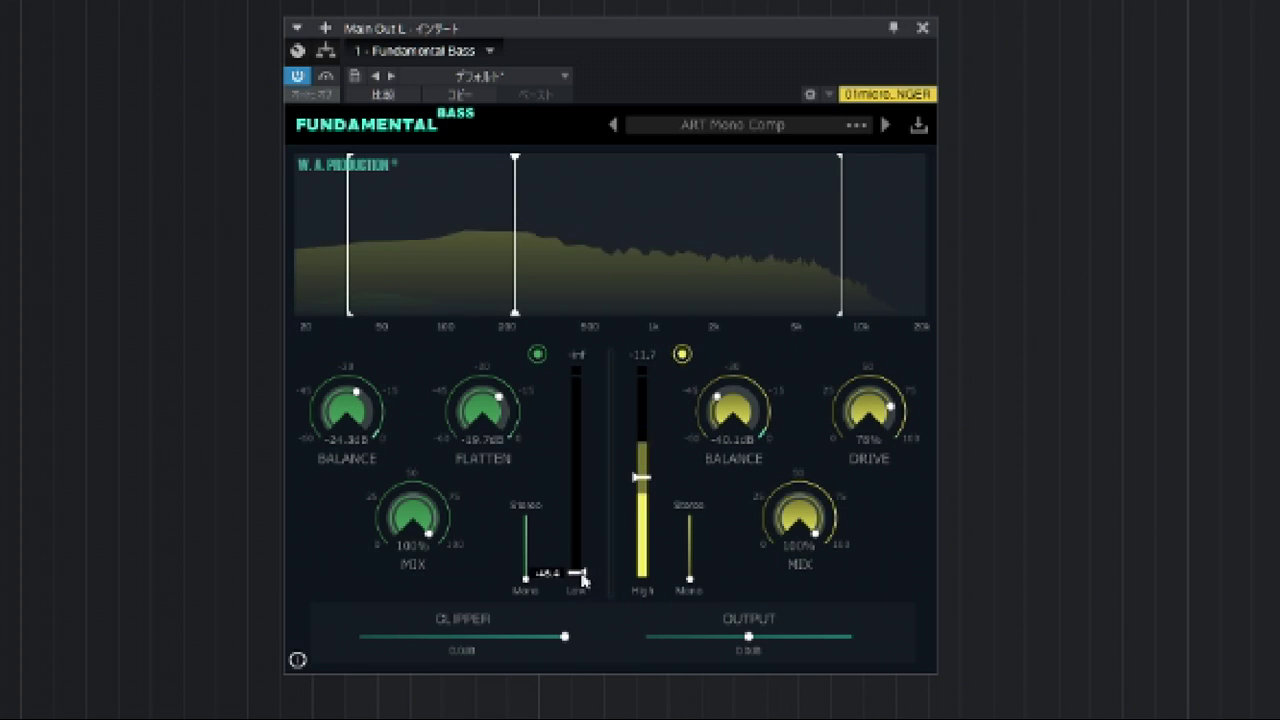
Step: Restore the low band's level to around mid-range, nudge the high band's level up, and move the crossover to just below 500 Hz
{"action": "left_click_drag", "start_coordinate": [583, 578], "coordinate": [587, 469]}
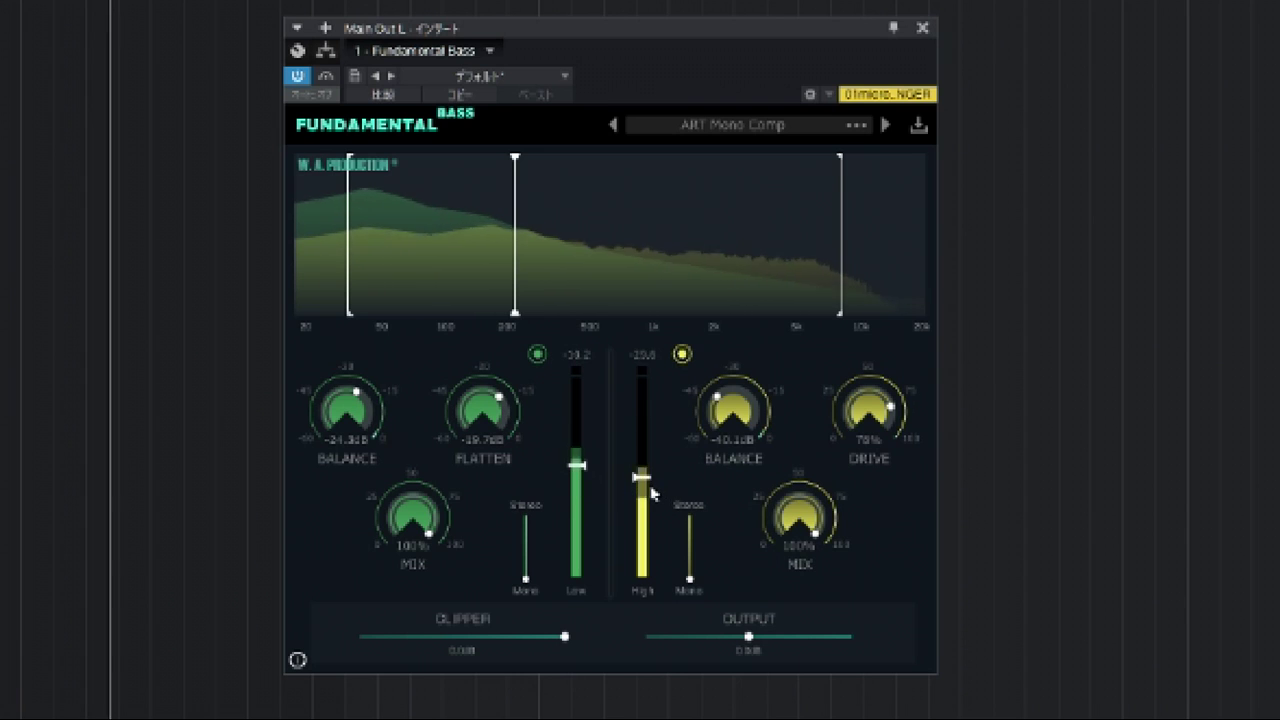
{"action": "left_click_drag", "start_coordinate": [650, 491], "coordinate": [631, 484]}
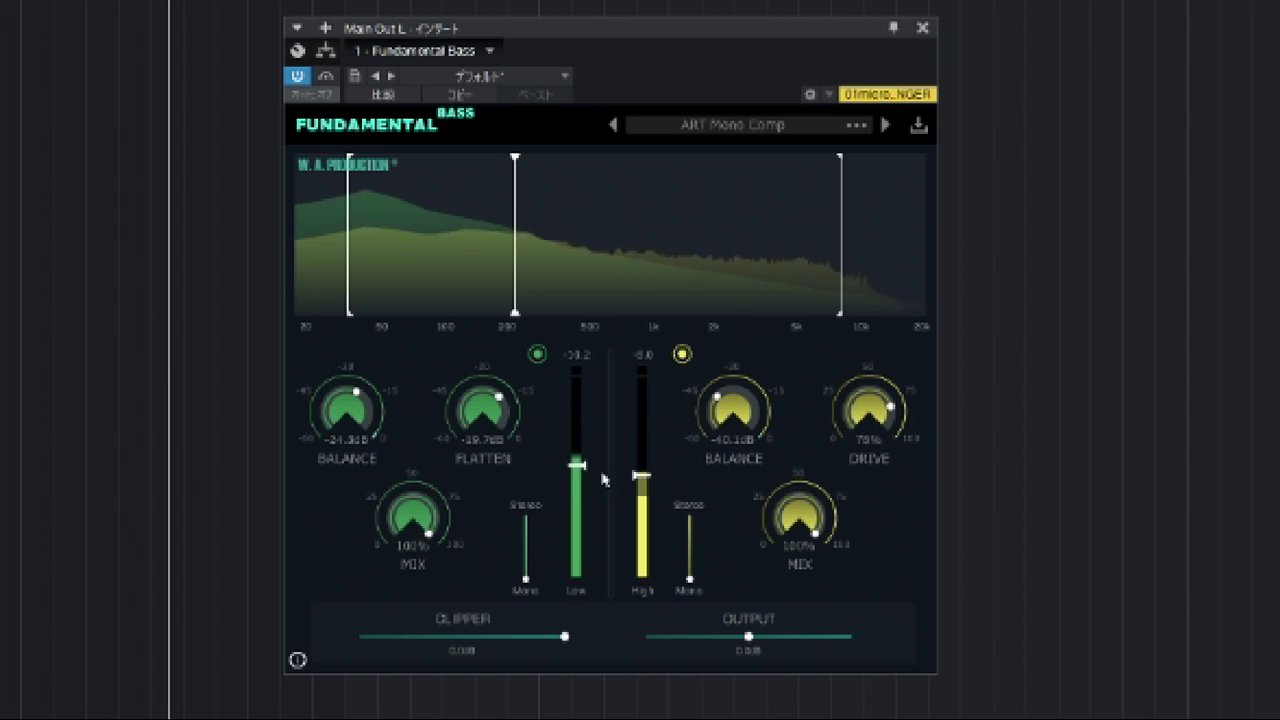
{"action": "left_click_drag", "start_coordinate": [520, 318], "coordinate": [585, 318]}
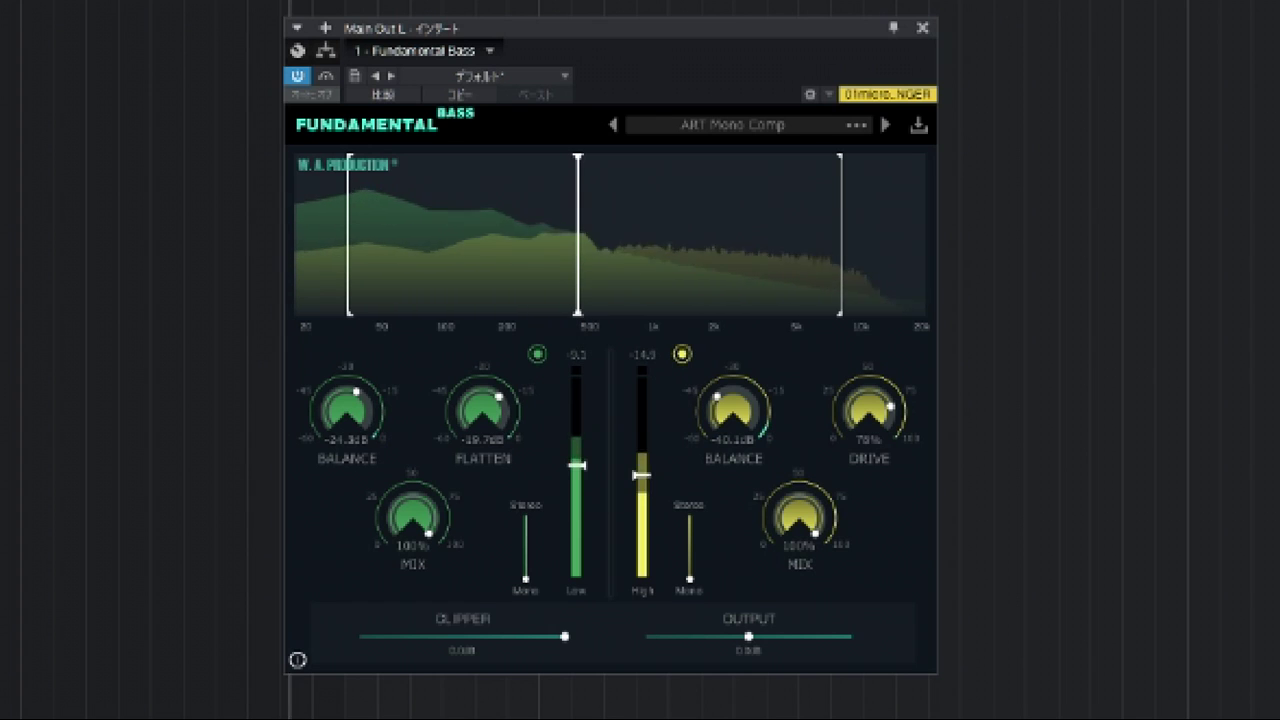
Step: Set the Clipper to -6.7 dB and slightly lower the low band's level, stopping playback
{"action": "left_click_drag", "start_coordinate": [565, 636], "coordinate": [412, 648]}
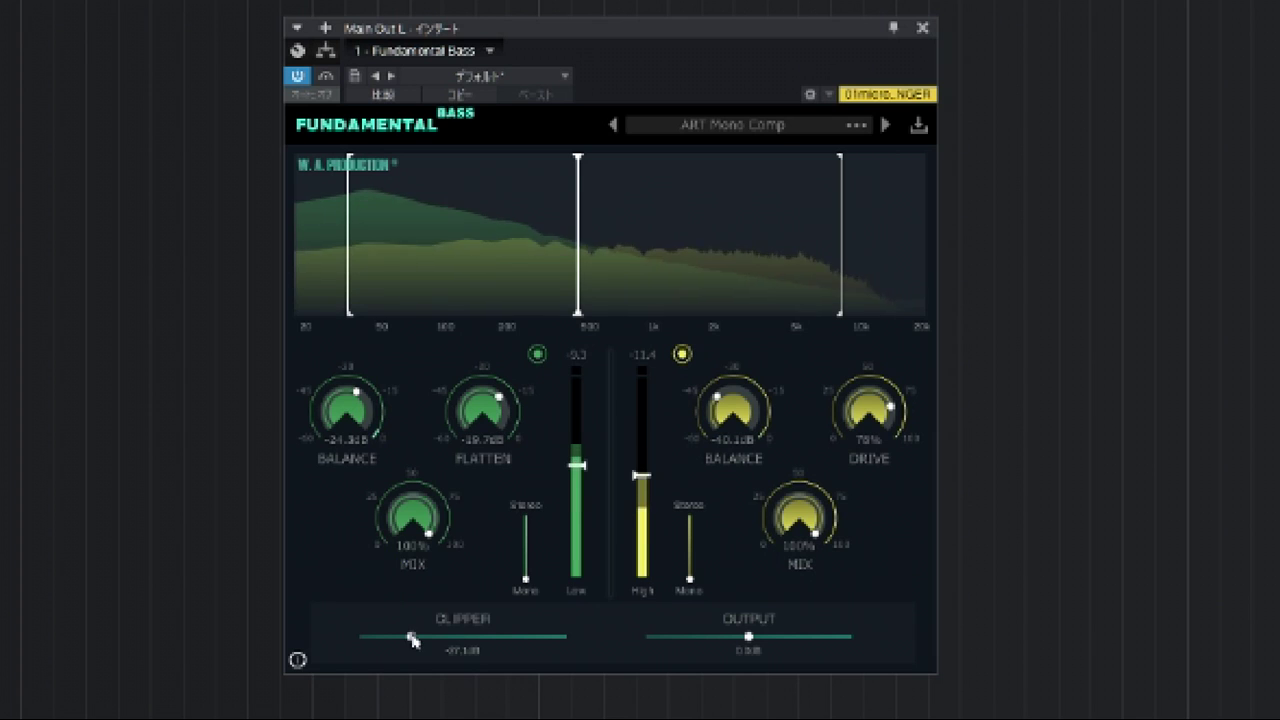
{"action": "left_click_drag", "start_coordinate": [438, 641], "coordinate": [529, 641]}
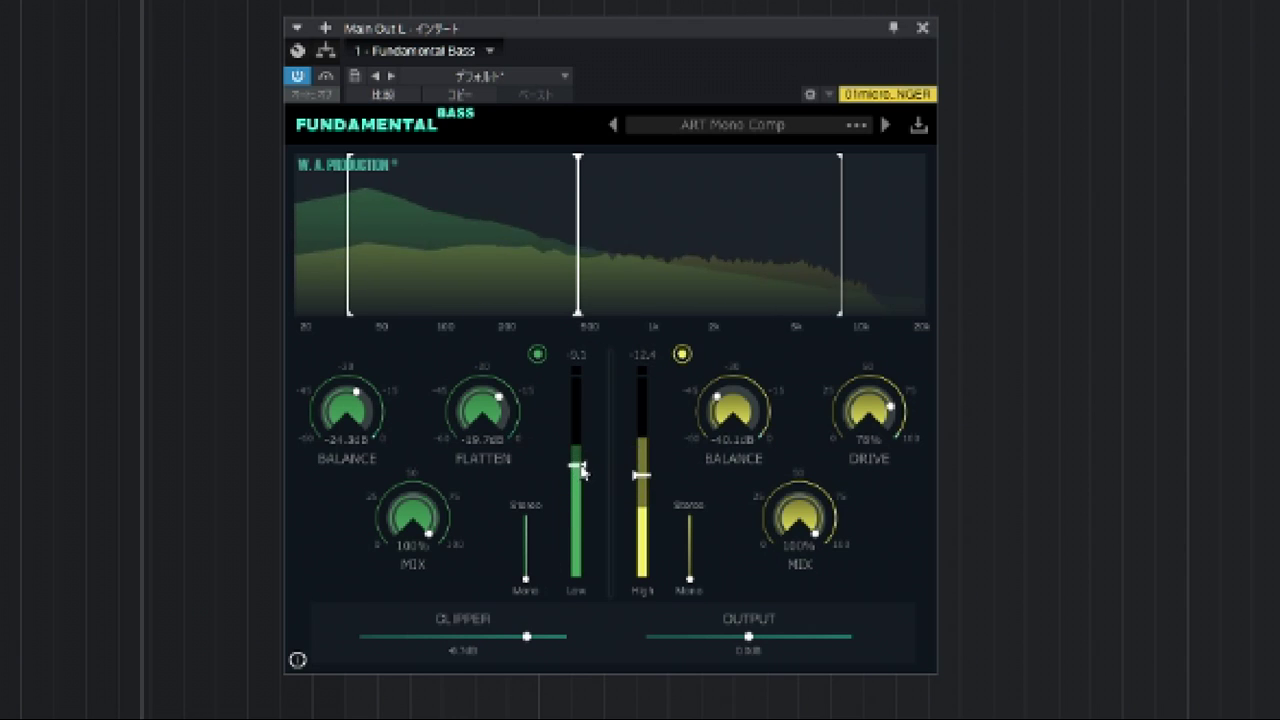
{"action": "left_click_drag", "start_coordinate": [581, 466], "coordinate": [581, 479]}
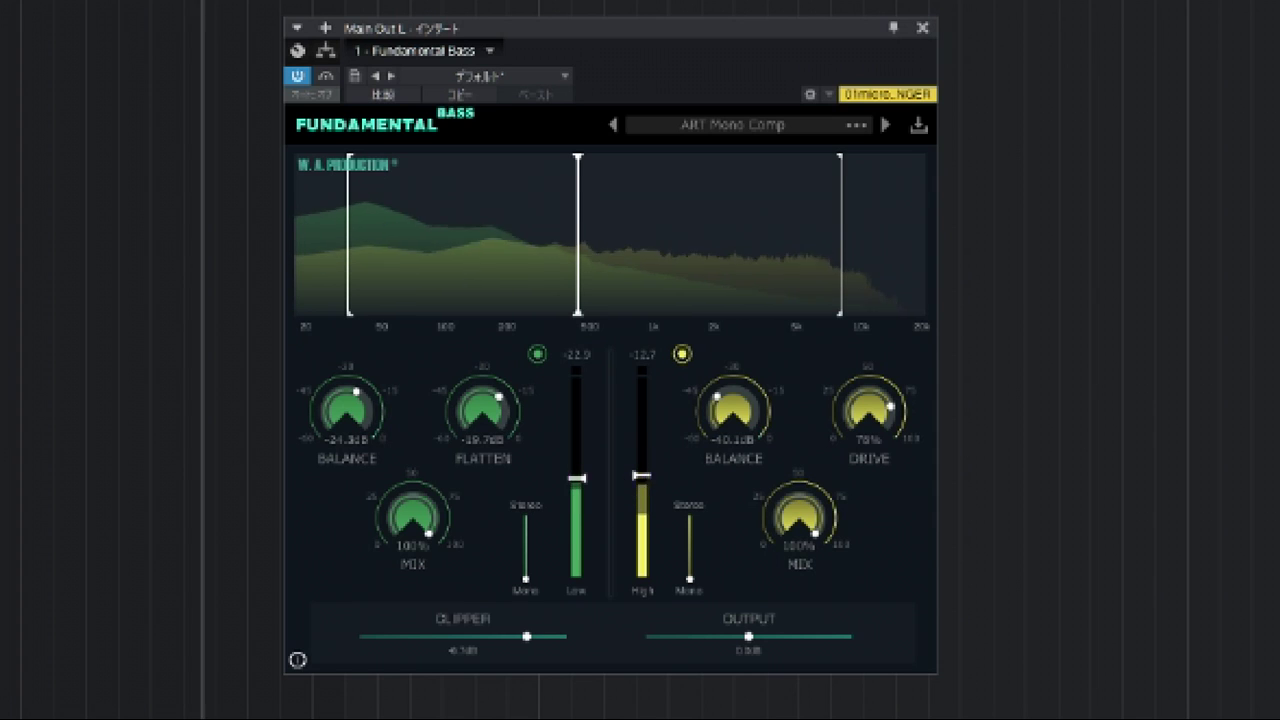
{"action": "key", "text": "space"}
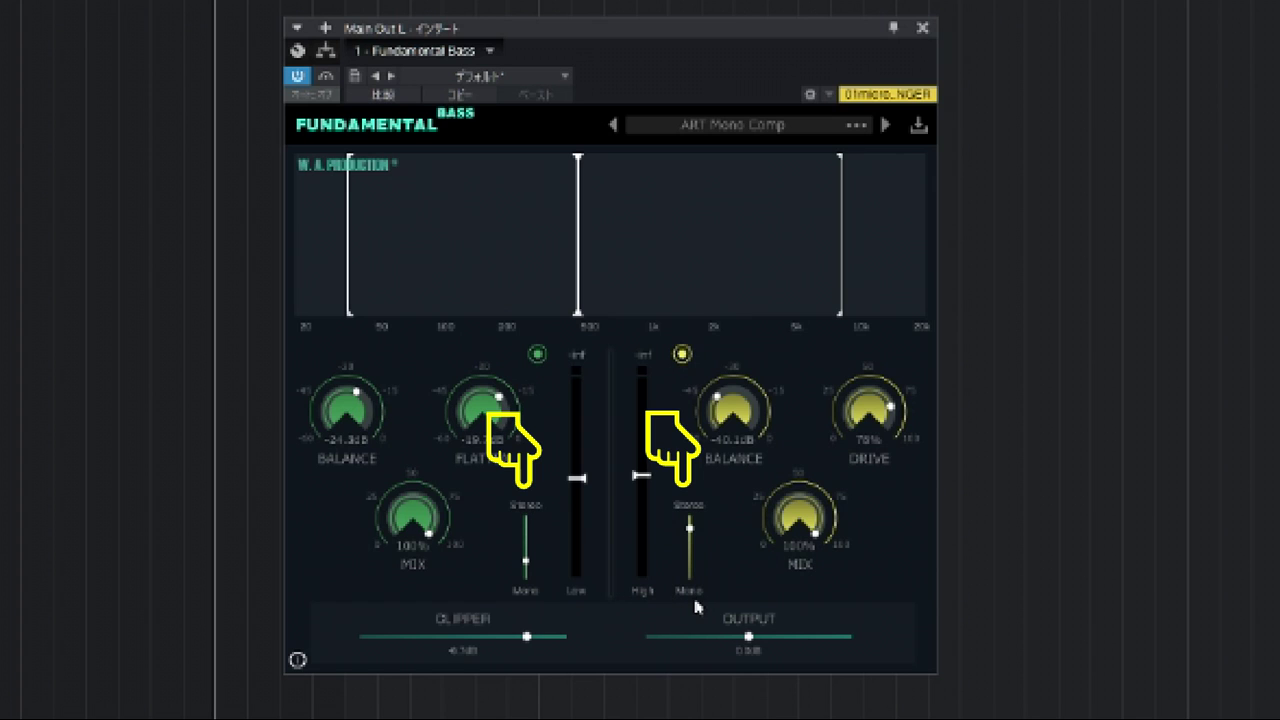
Step: Play the track, set the high band to full stereo width, and set the low band about halfway between mono and stereo
{"action": "key", "text": "space"}
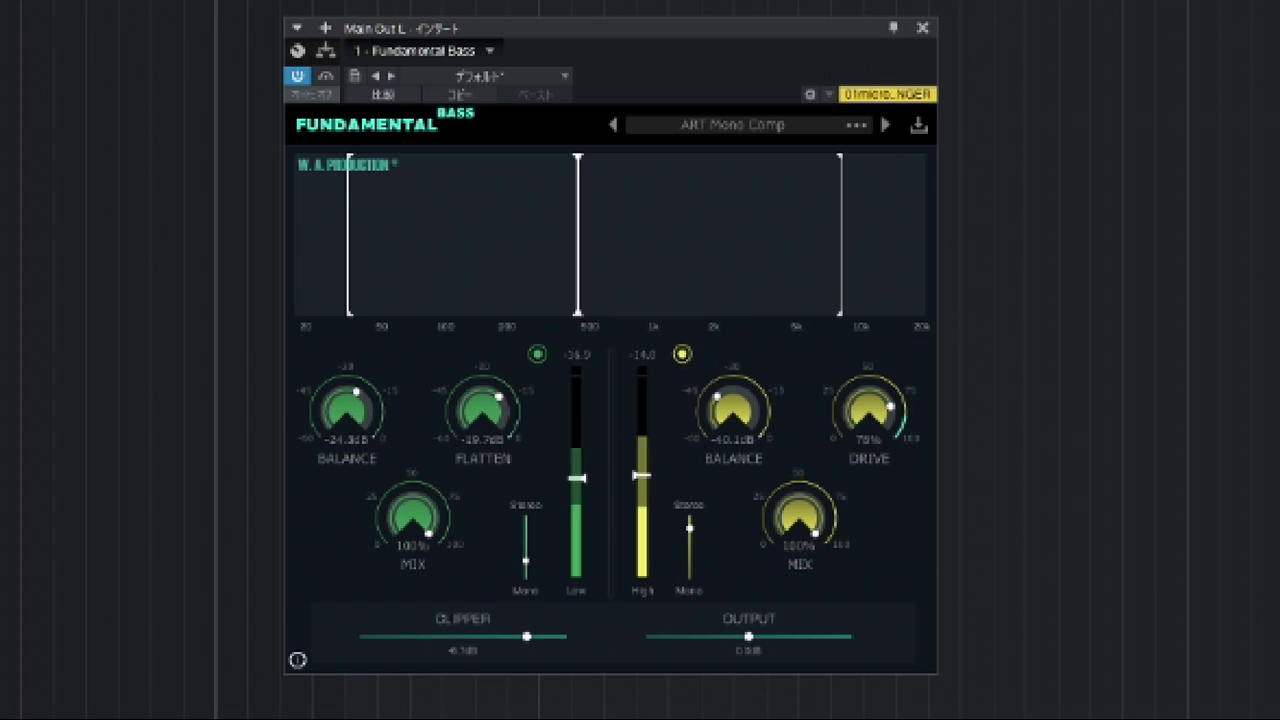
{"action": "left_click_drag", "start_coordinate": [690, 528], "coordinate": [703, 594]}
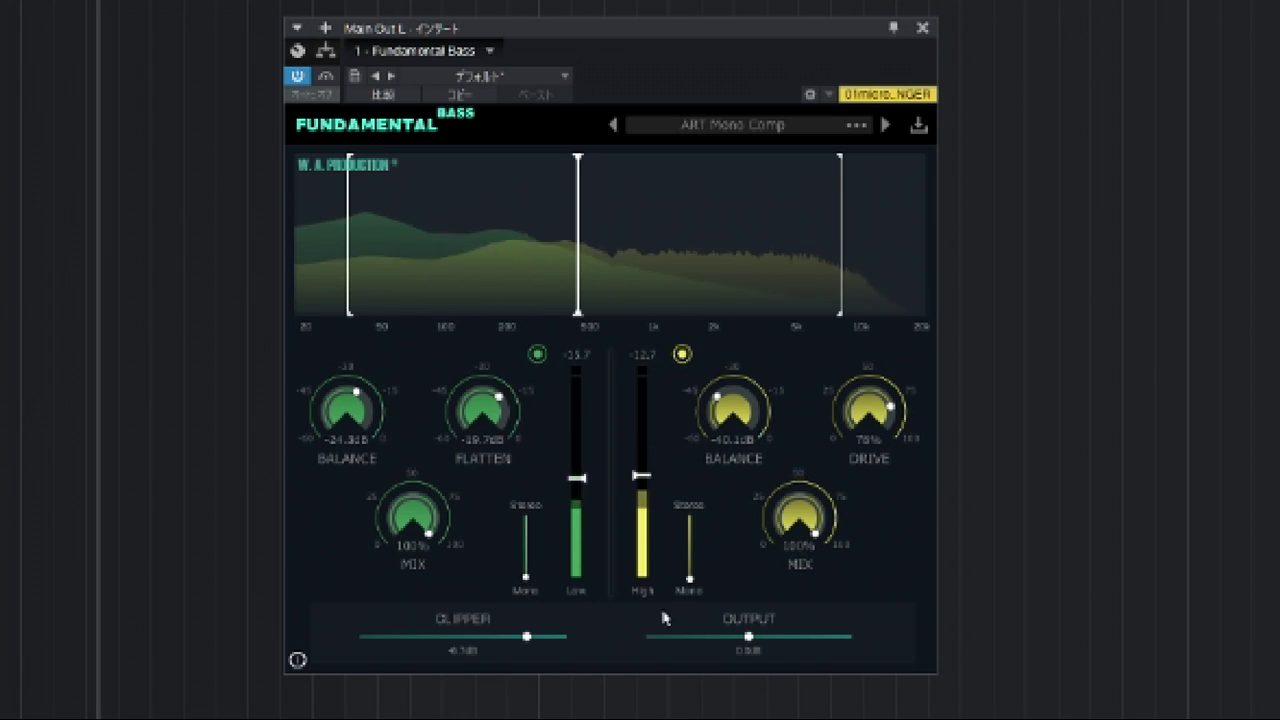
{"action": "left_click_drag", "start_coordinate": [689, 587], "coordinate": [691, 522]}
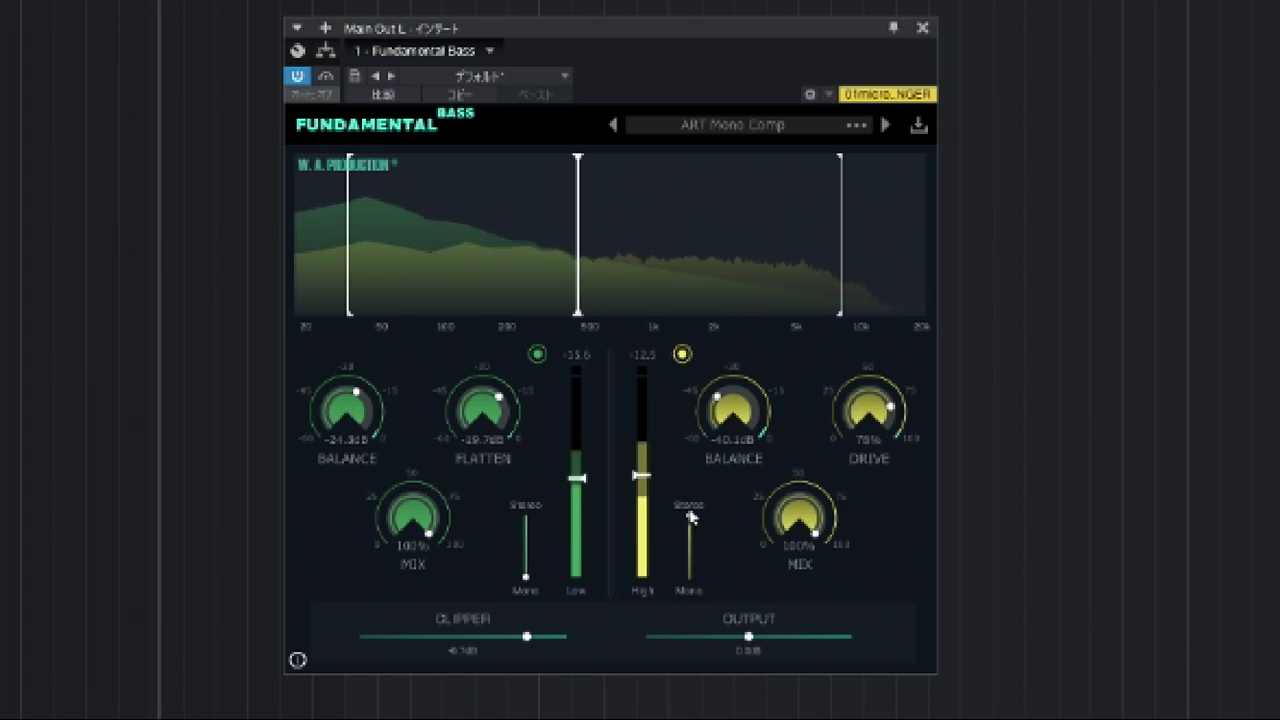
{"action": "left_click_drag", "start_coordinate": [525, 577], "coordinate": [527, 551]}
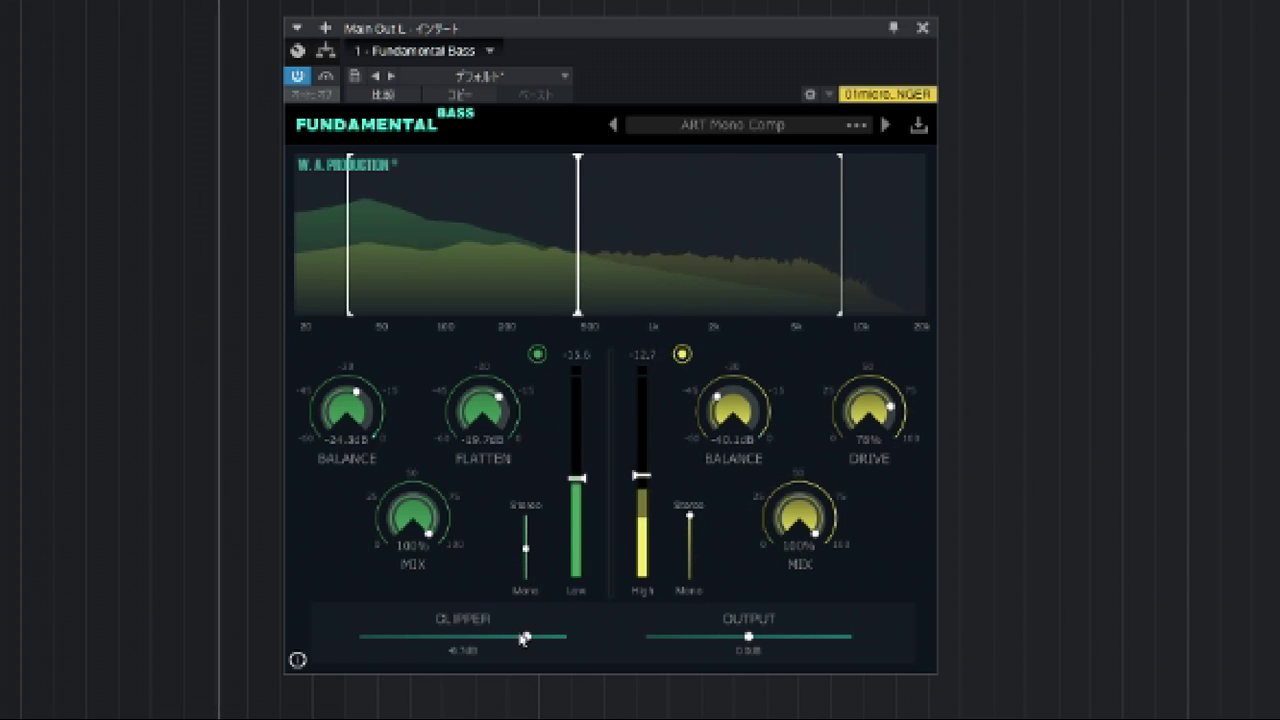
Step: Set the Clipper to -8.9 dB, the low band's Mix to 89% and the high band's Mix to 83%
{"action": "left_click_drag", "start_coordinate": [527, 640], "coordinate": [514, 637]}
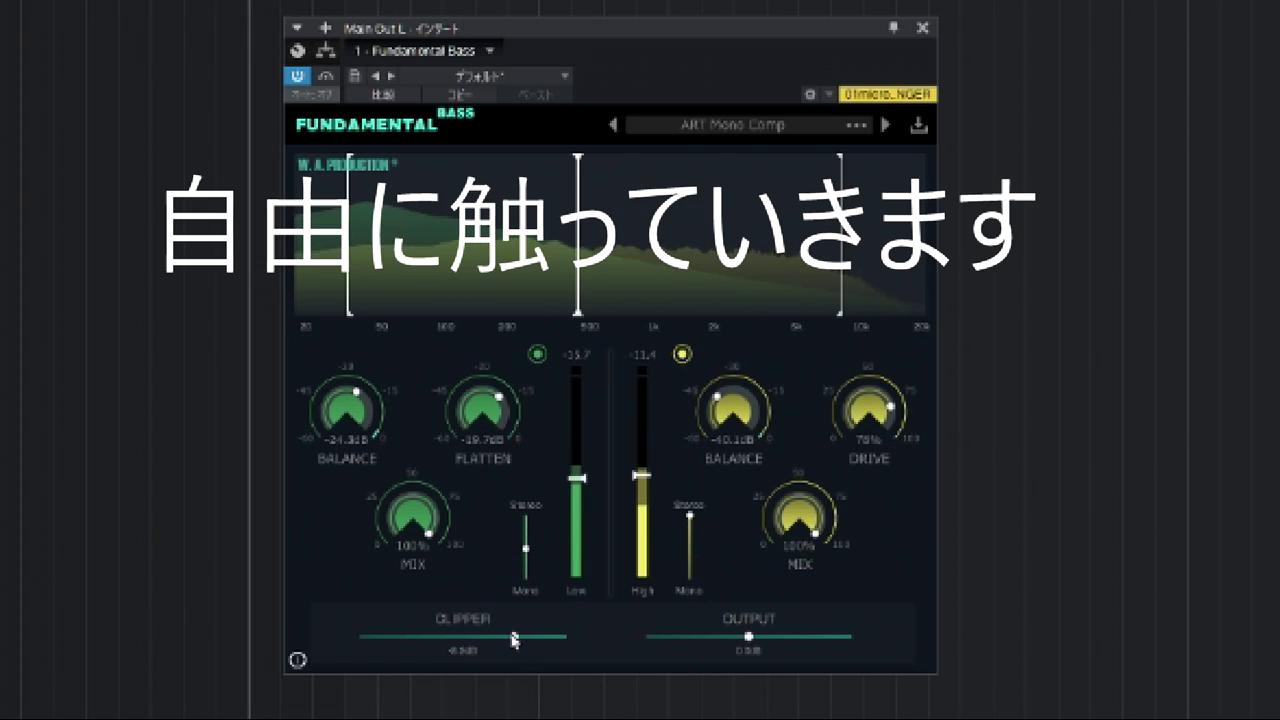
{"action": "left_click_drag", "start_coordinate": [427, 532], "coordinate": [420, 547]}
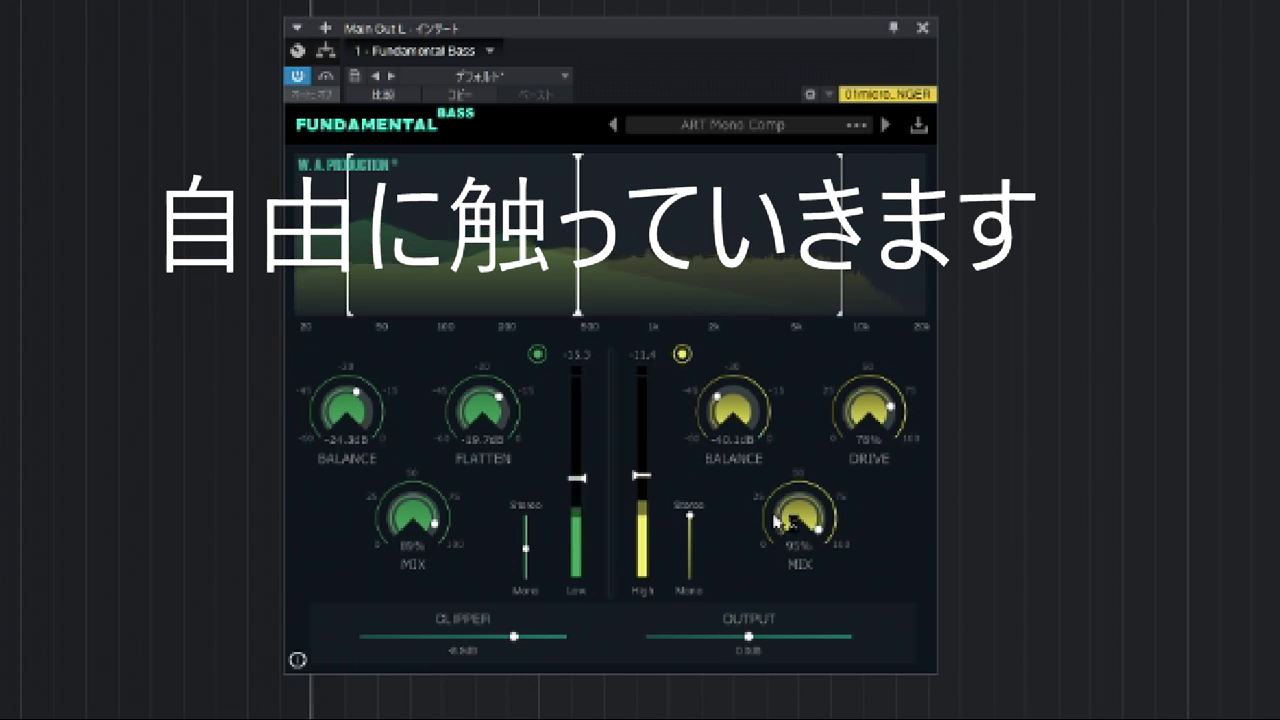
{"action": "left_click_drag", "start_coordinate": [793, 515], "coordinate": [795, 535]}
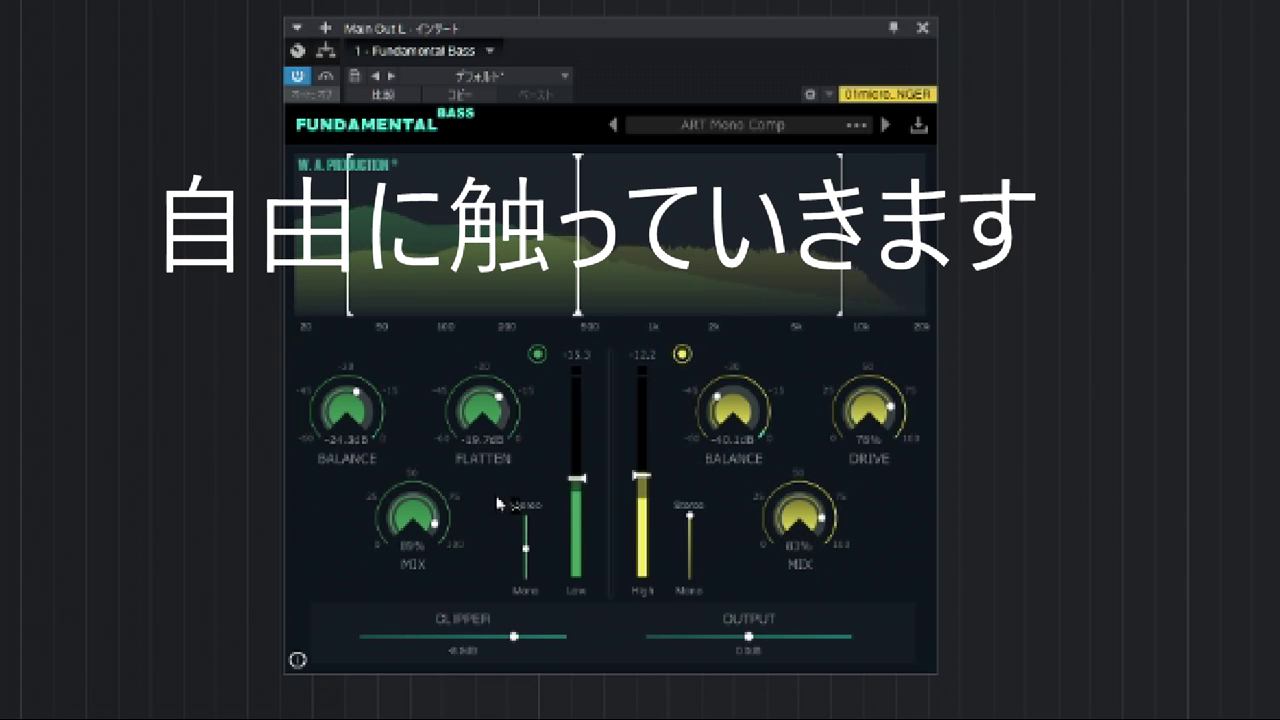
Step: Set the low band's Balance to -35.6 dB and Flatten to -15.6 dB, and the high band's Balance to -36.7 dB
{"action": "left_click_drag", "start_coordinate": [346, 410], "coordinate": [326, 468]}
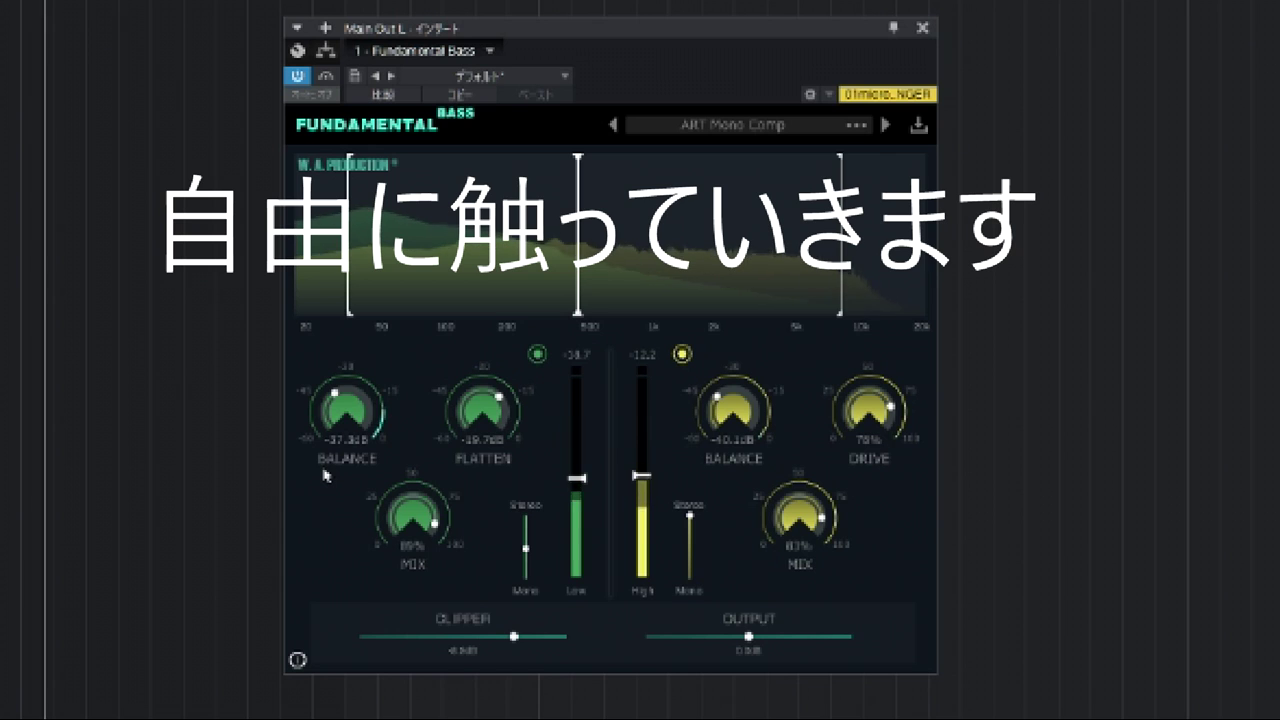
{"action": "left_click_drag", "start_coordinate": [487, 432], "coordinate": [493, 410]}
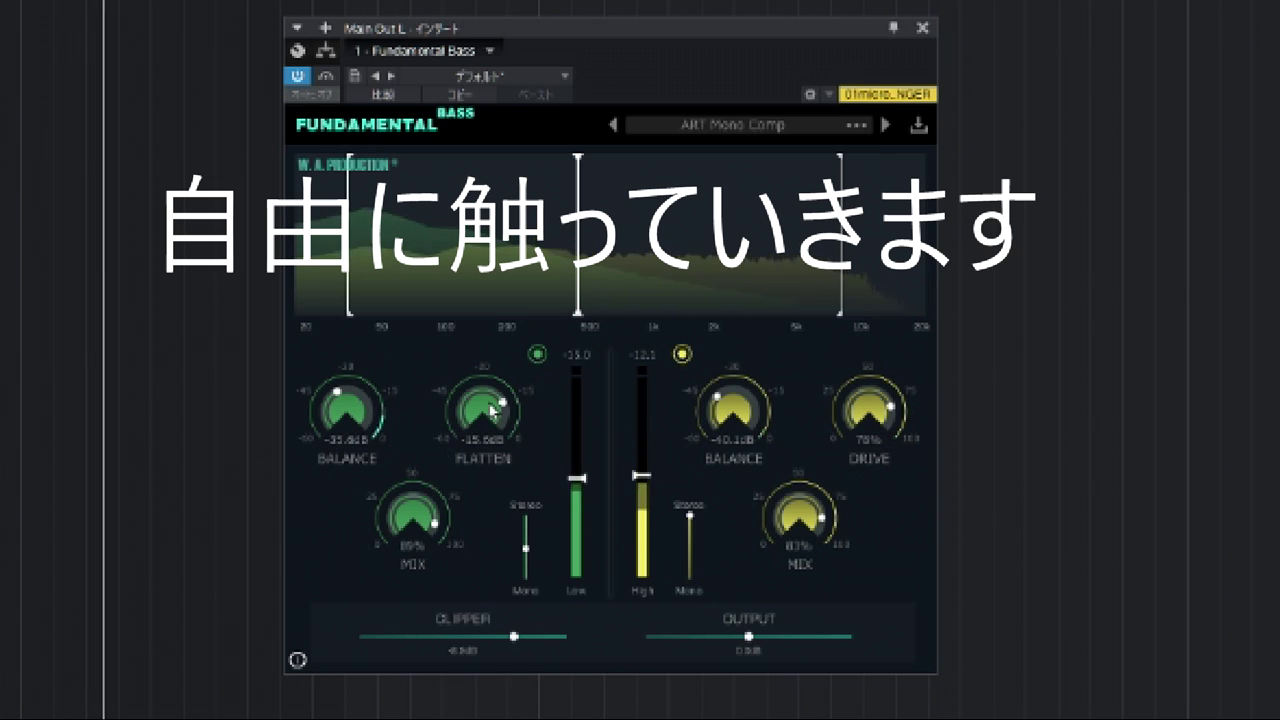
{"action": "left_click_drag", "start_coordinate": [745, 410], "coordinate": [750, 396]}
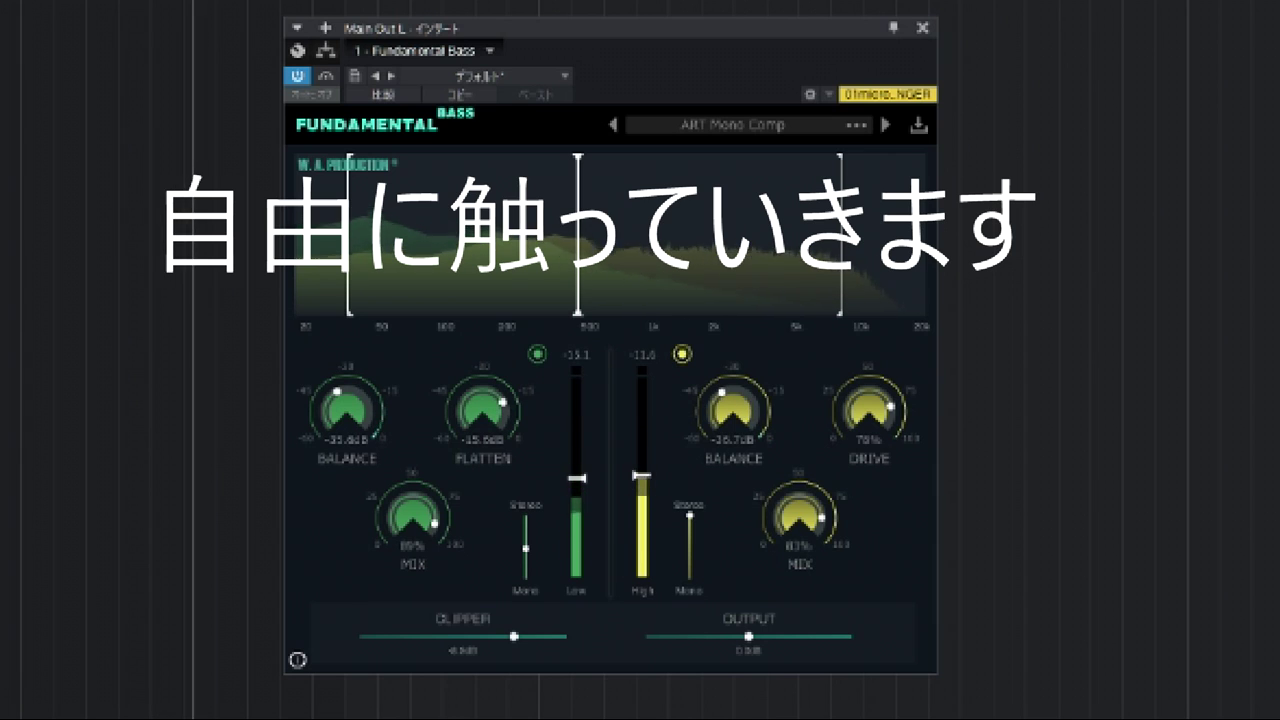
{"action": "key", "text": "space"}
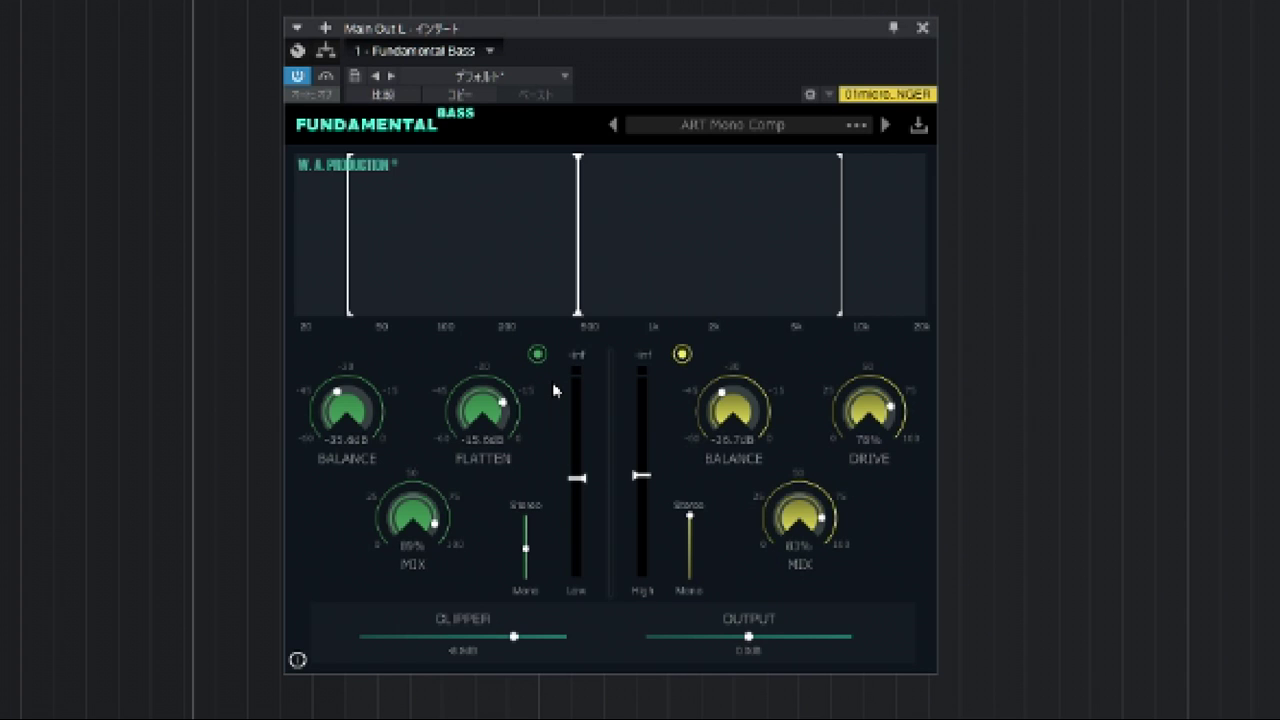
Step: With the low band bypassed during playback, move the crossover to about 350 Hz and set the high band's Balance to -32.6 dB and Mix to 100%
{"action": "key", "text": "space"}
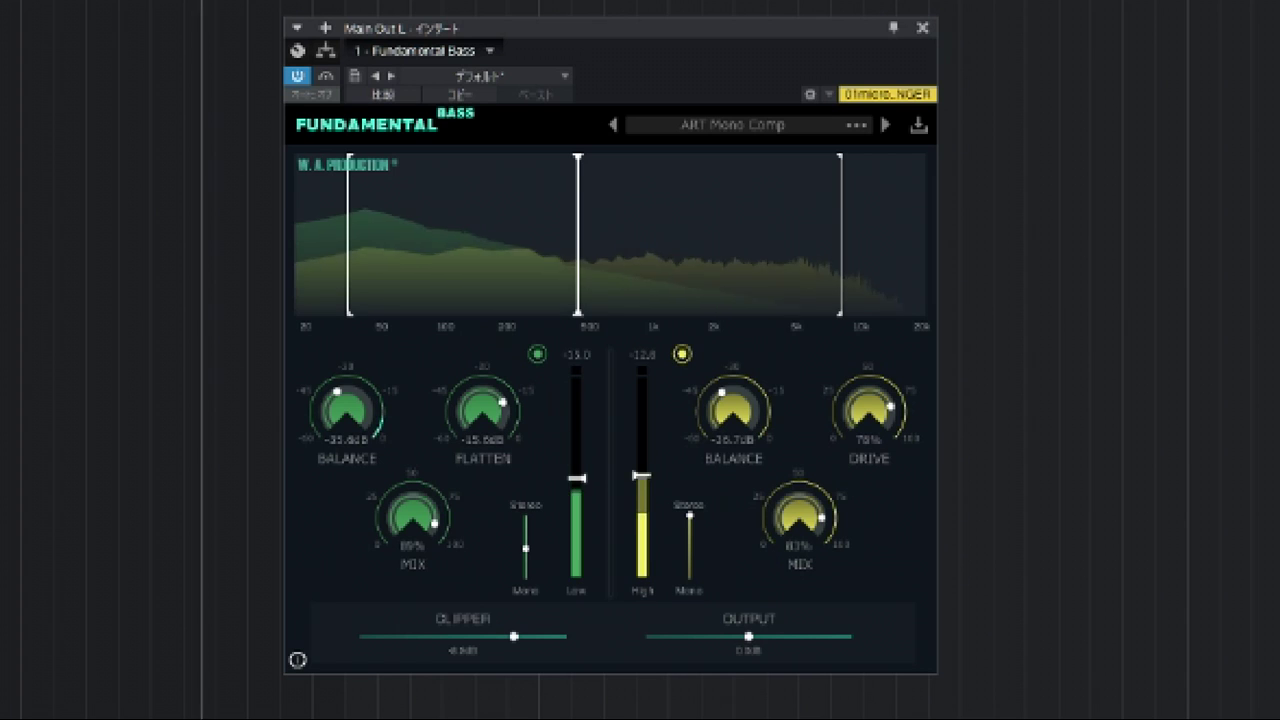
{"action": "left_click", "coordinate": [537, 356]}
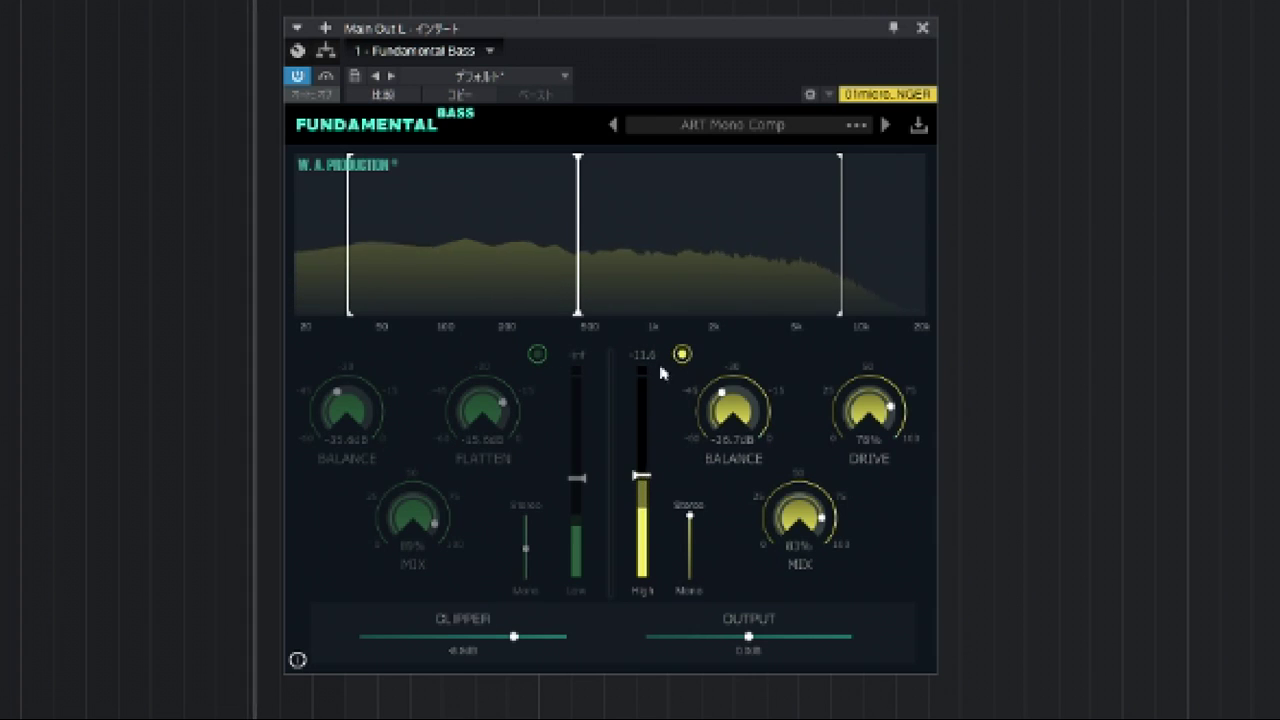
{"action": "left_click_drag", "start_coordinate": [578, 316], "coordinate": [555, 316]}
{"action": "left_click_drag", "start_coordinate": [736, 410], "coordinate": [735, 400]}
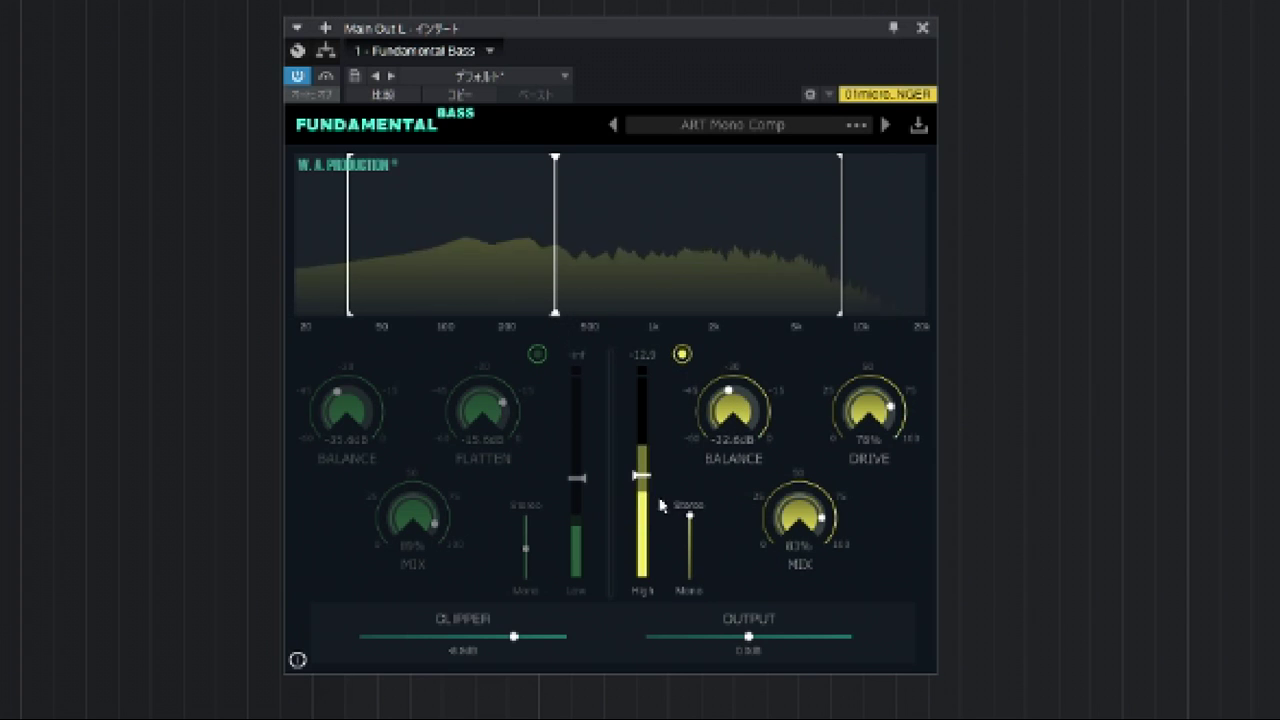
{"action": "mouse_move", "coordinate": [643, 479]}
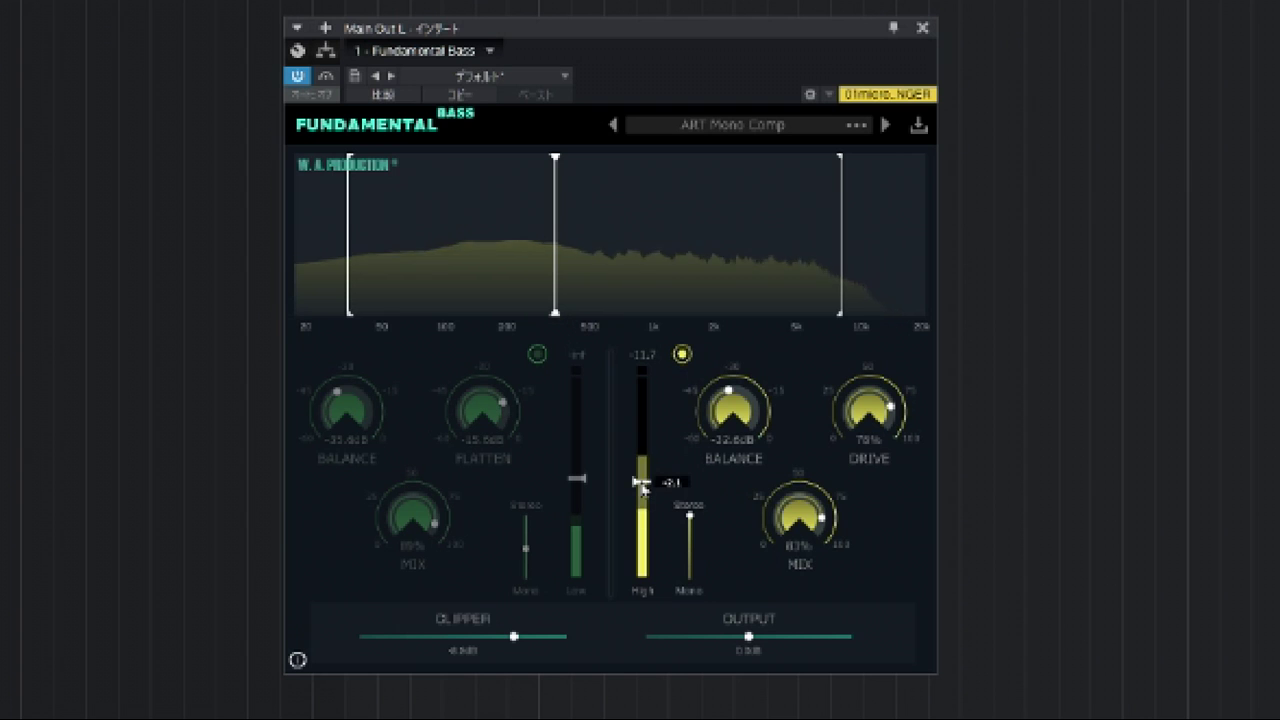
{"action": "left_click_drag", "start_coordinate": [807, 518], "coordinate": [803, 474]}
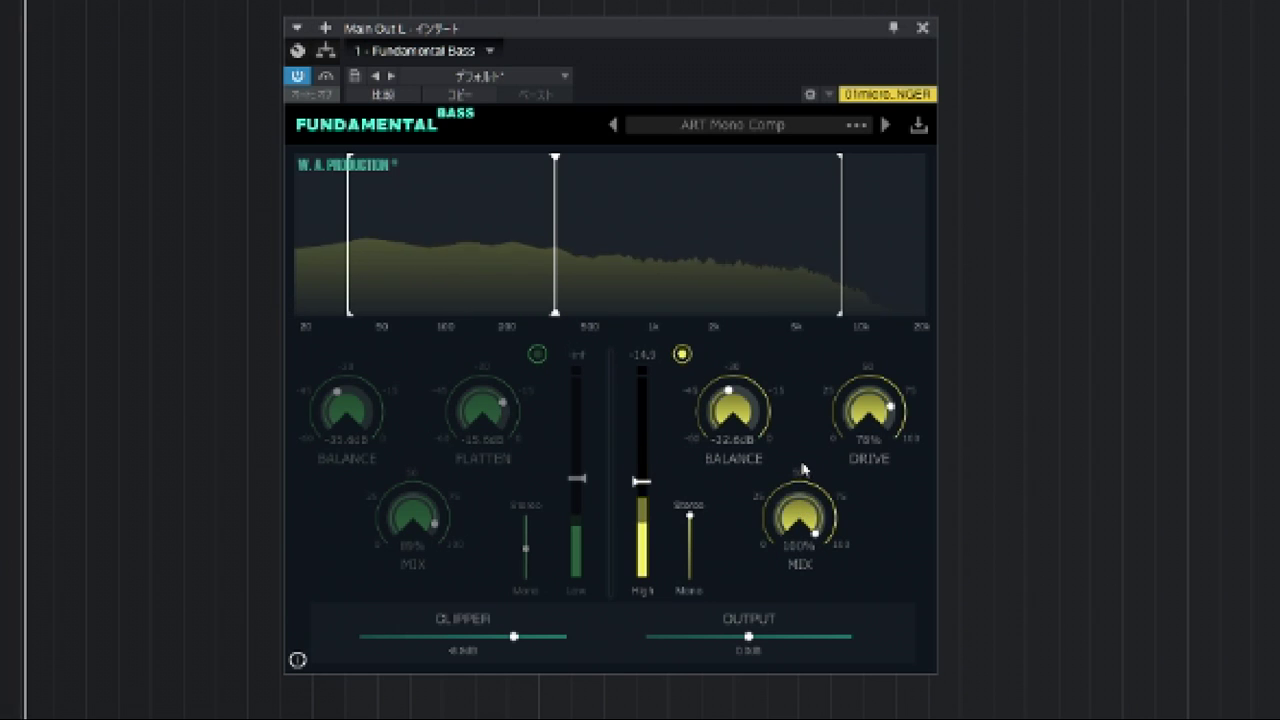
Step: Re-enable the low band, bypass the high band while setting low Flatten to -7.4 dB and Balance to -24.6 dB, and restore the high band
{"action": "left_click", "coordinate": [537, 354]}
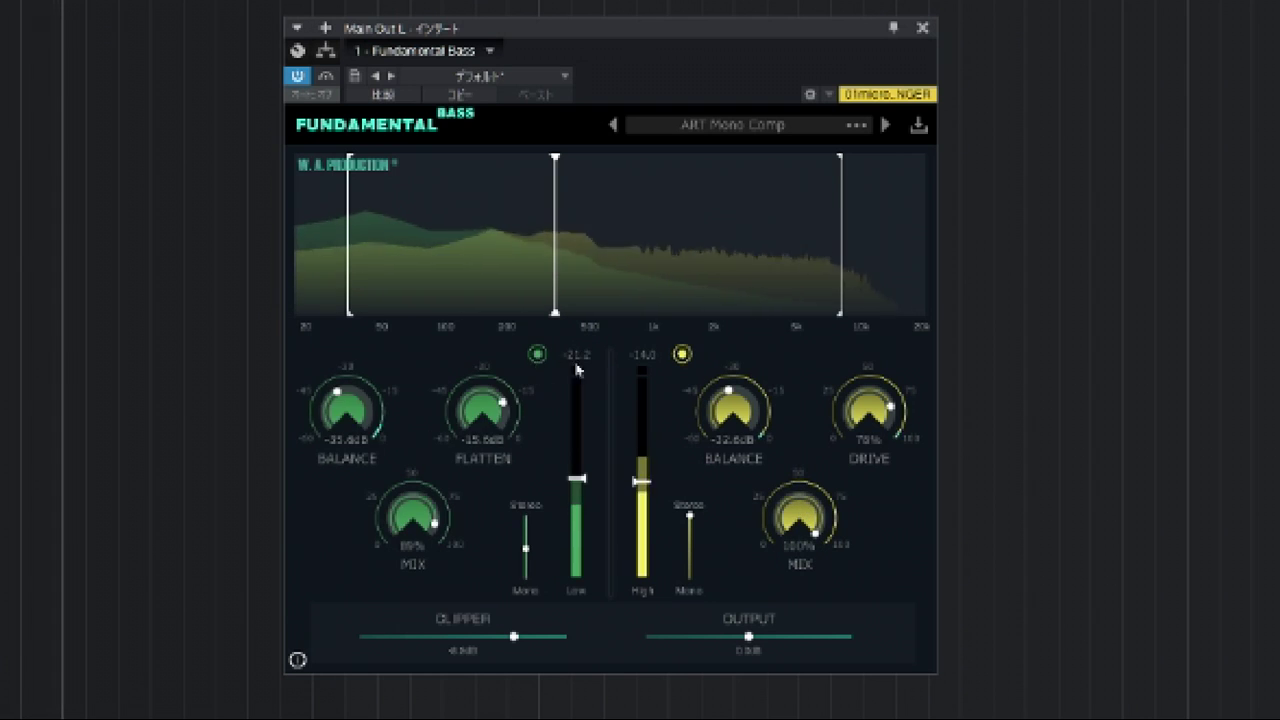
{"action": "left_click", "coordinate": [681, 355]}
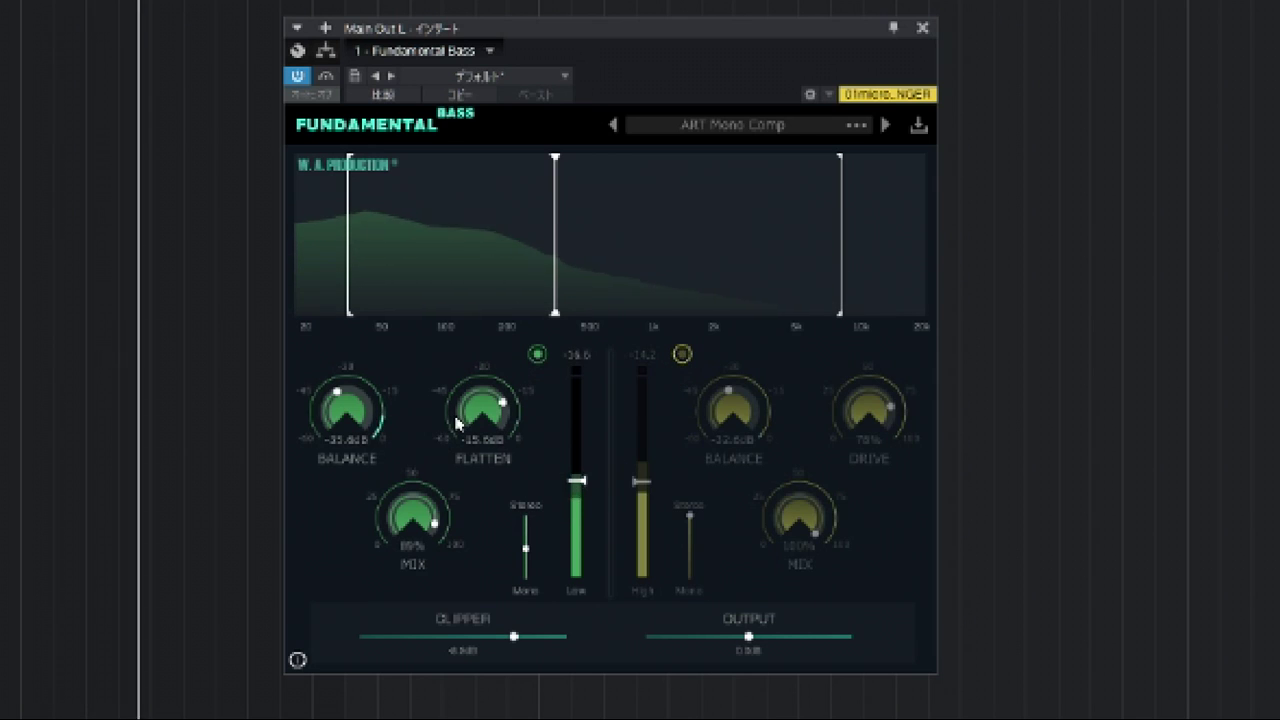
{"action": "left_click_drag", "start_coordinate": [456, 423], "coordinate": [466, 391]}
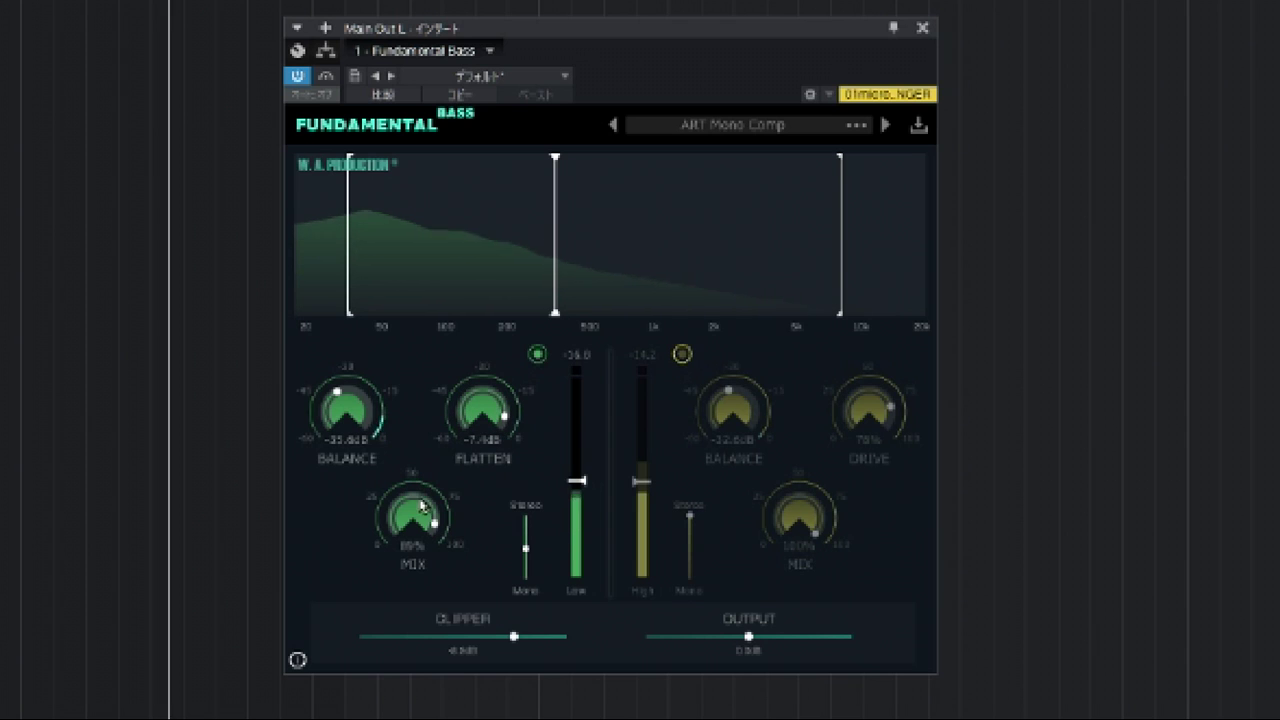
{"action": "left_click_drag", "start_coordinate": [346, 428], "coordinate": [354, 371]}
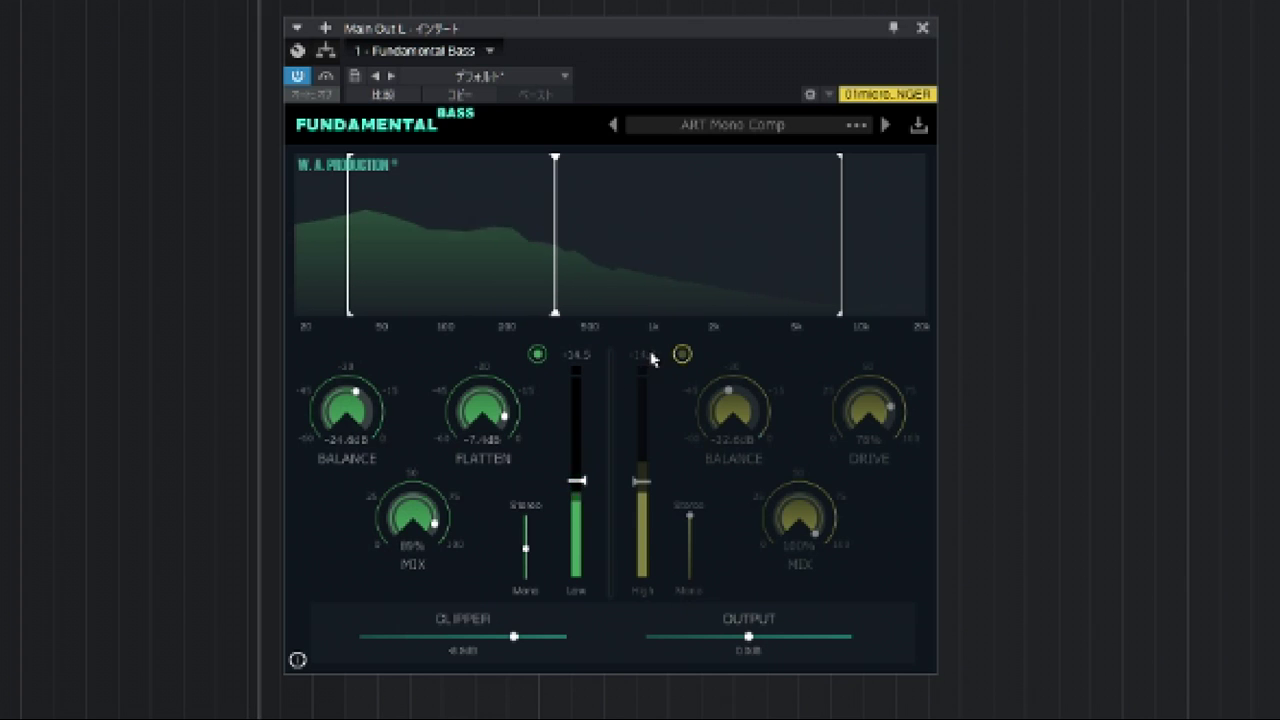
{"action": "left_click", "coordinate": [682, 354]}
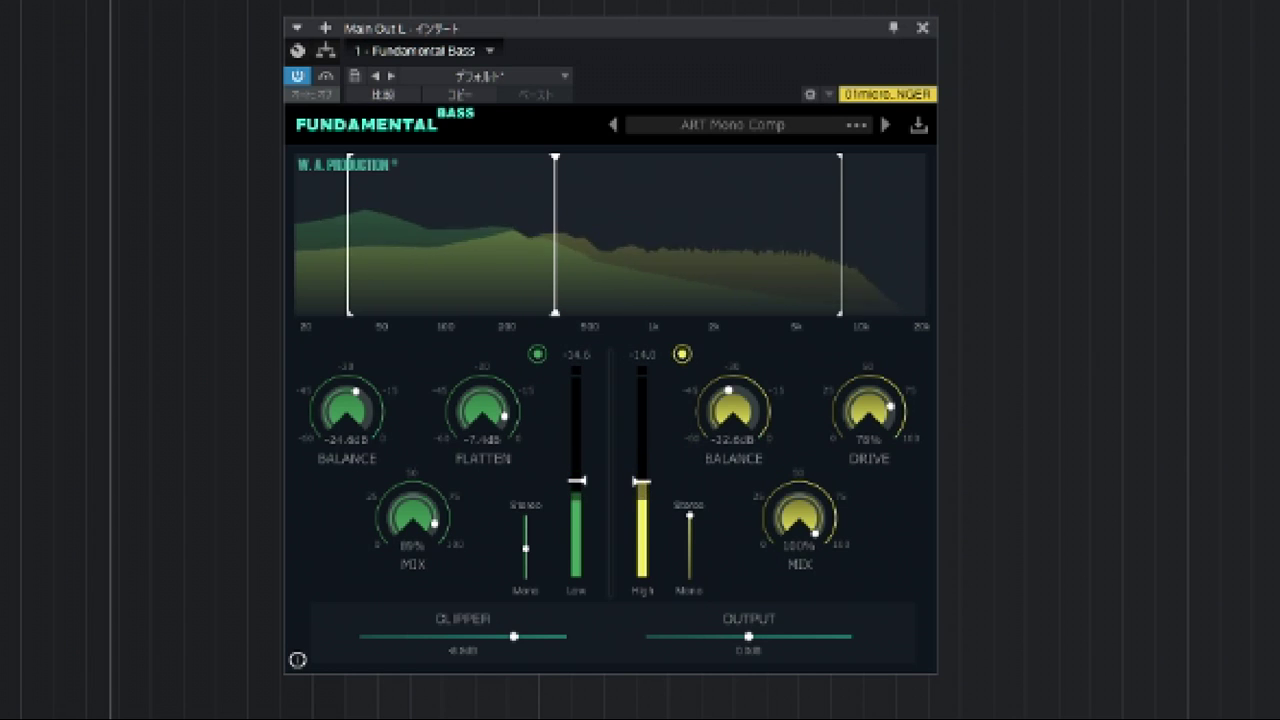
{"action": "key", "text": "space"}
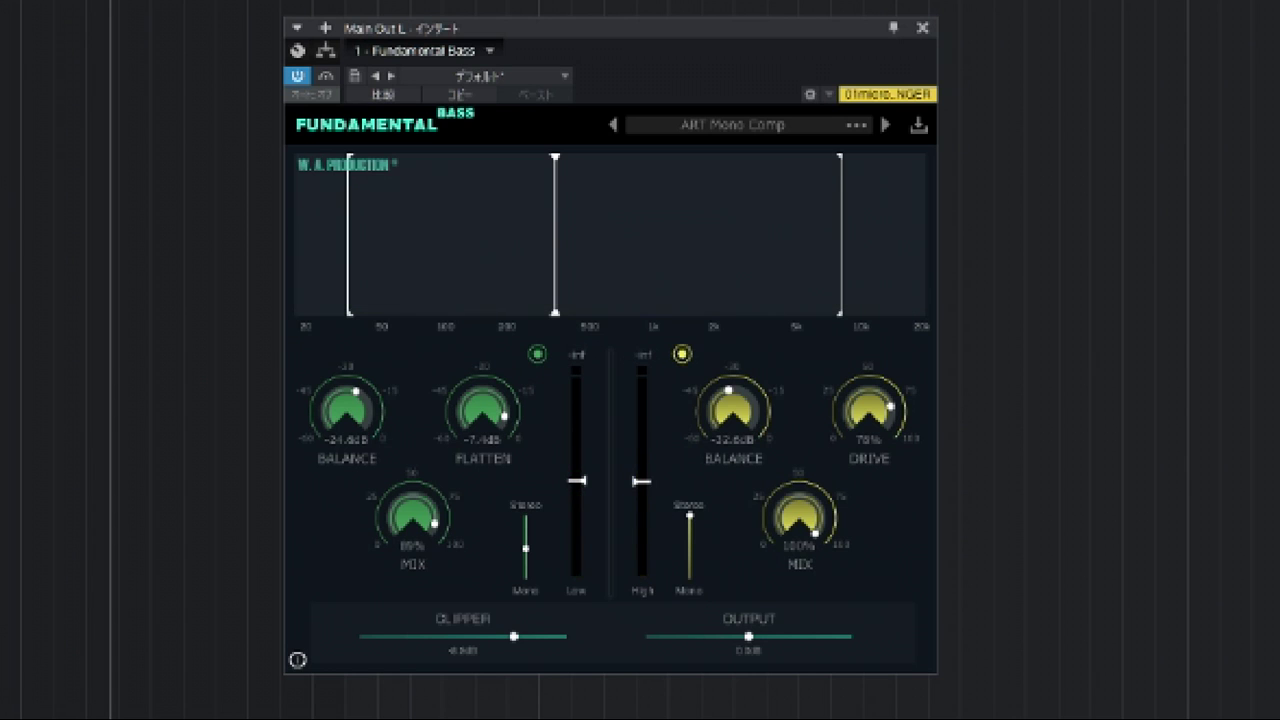